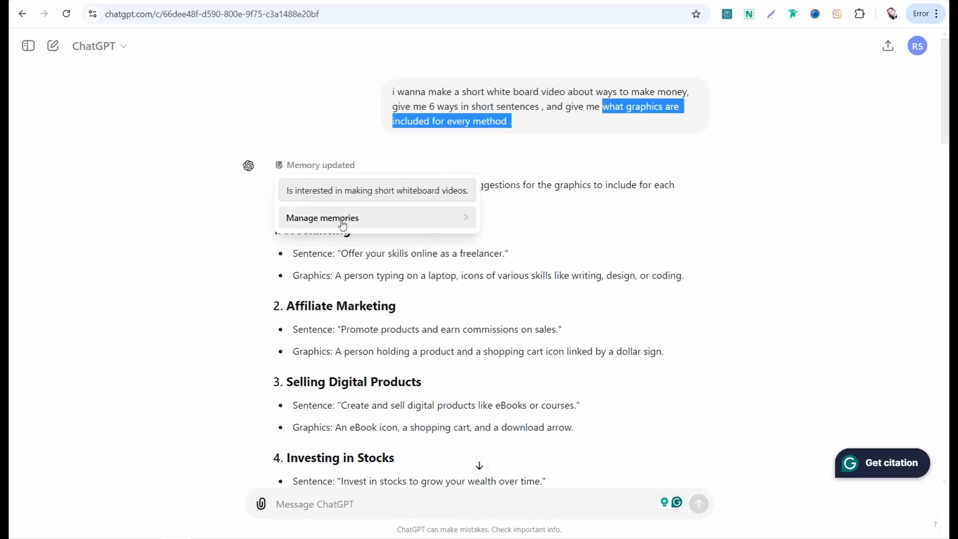
Review the six money-making methods and the suggested graphics for each in the ChatGPT reply.
{"action": "scroll", "coordinate": [315, 293], "scroll_direction": "down", "scroll_amount": 3}
{"action": "scroll", "coordinate": [304, 265], "scroll_direction": "up", "scroll_amount": 1}
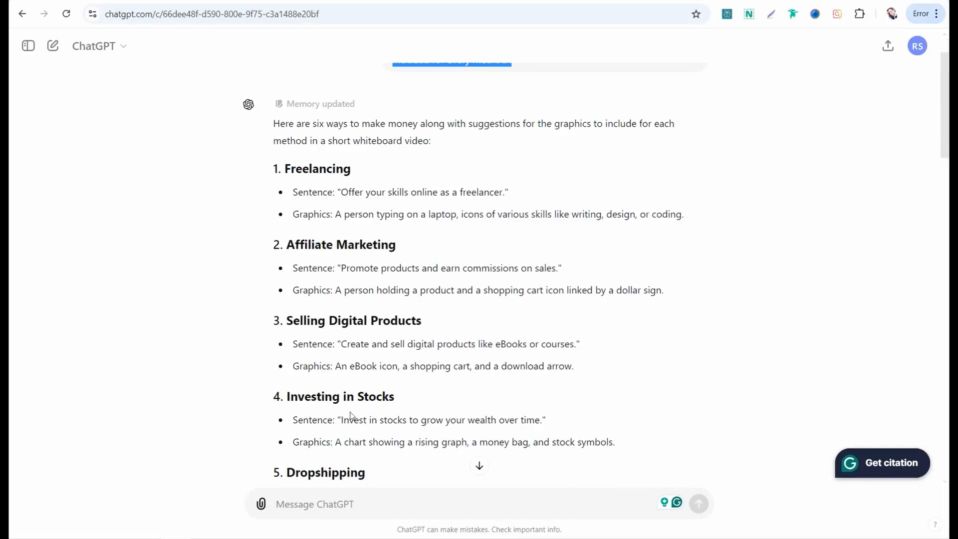
{"action": "scroll", "coordinate": [358, 432], "scroll_direction": "down", "scroll_amount": 1}
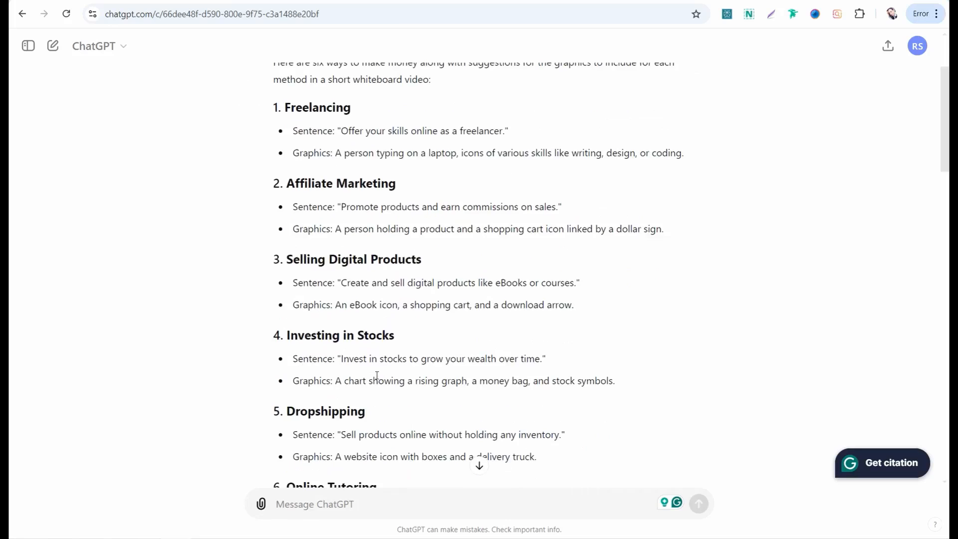
{"action": "scroll", "coordinate": [397, 337], "scroll_direction": "up", "scroll_amount": 1}
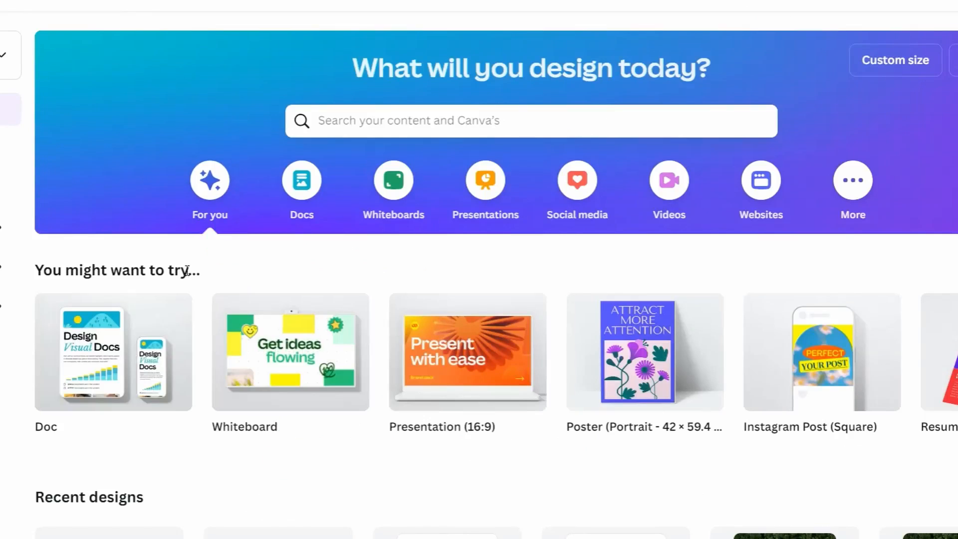
Switch to Canva, create a blank Video (1080p) design, and check it against the ChatGPT list.
{"action": "left_click", "coordinate": [670, 189]}
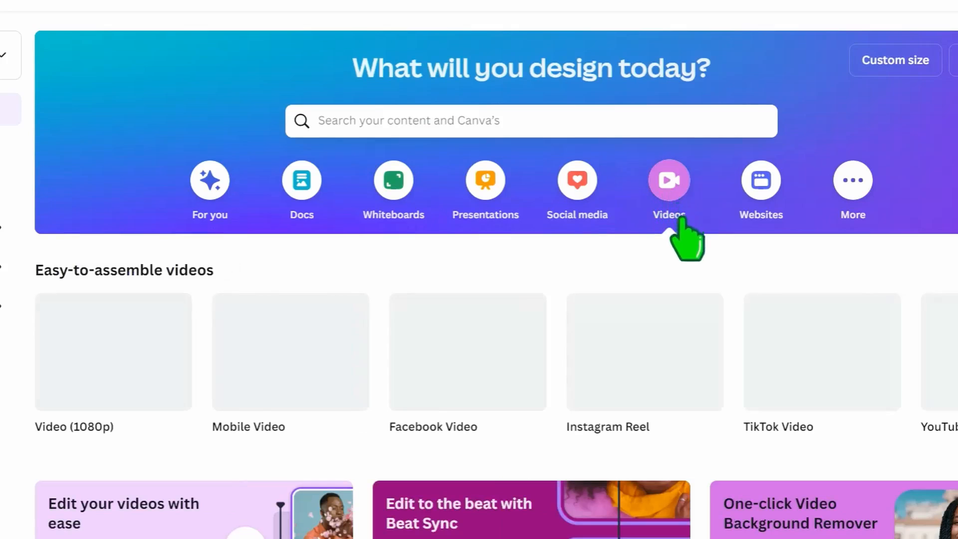
{"action": "left_click", "coordinate": [108, 372]}
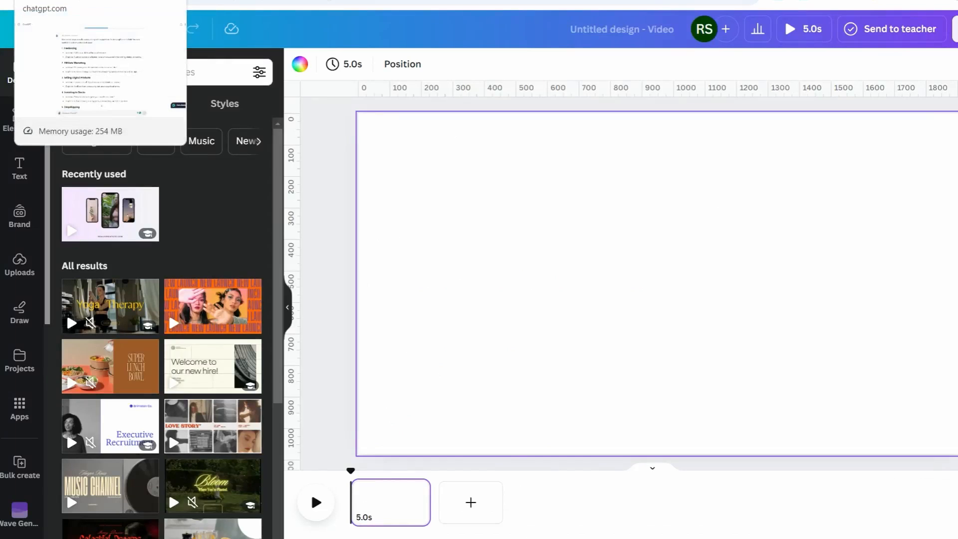
{"action": "left_click", "coordinate": [65, 1]}
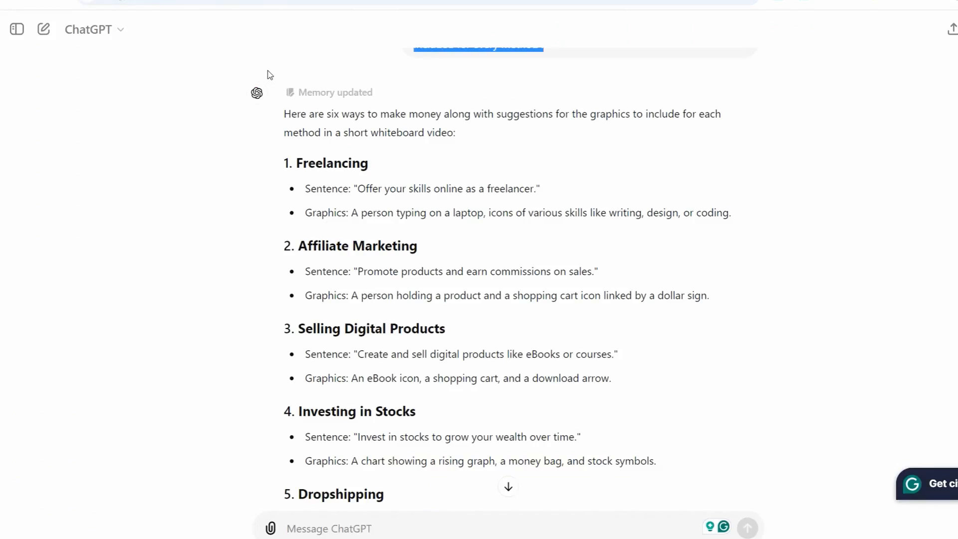
{"action": "left_click", "coordinate": [224, 1]}
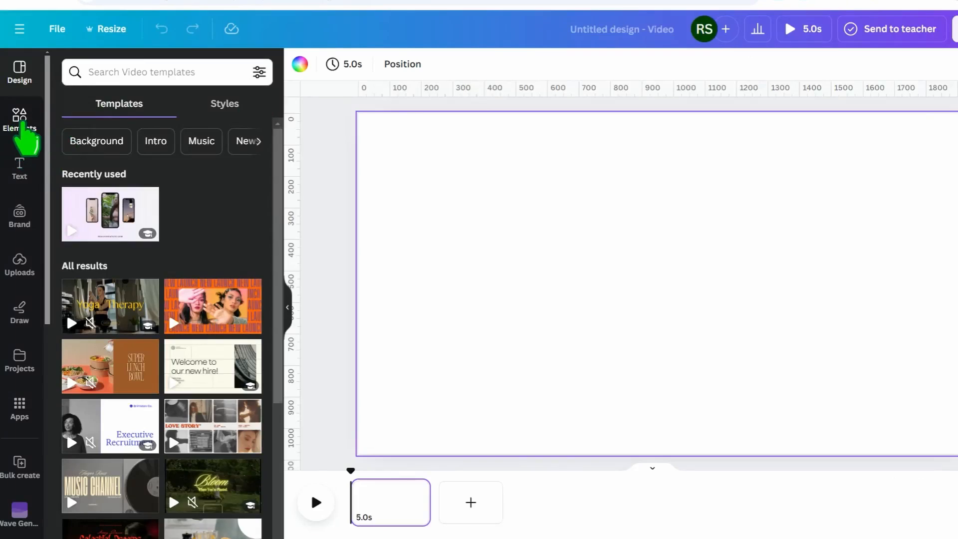
Search the graphics elements for "ways" and place the outlined three-way arrow in the lower middle of the page.
{"action": "left_click", "coordinate": [19, 122]}
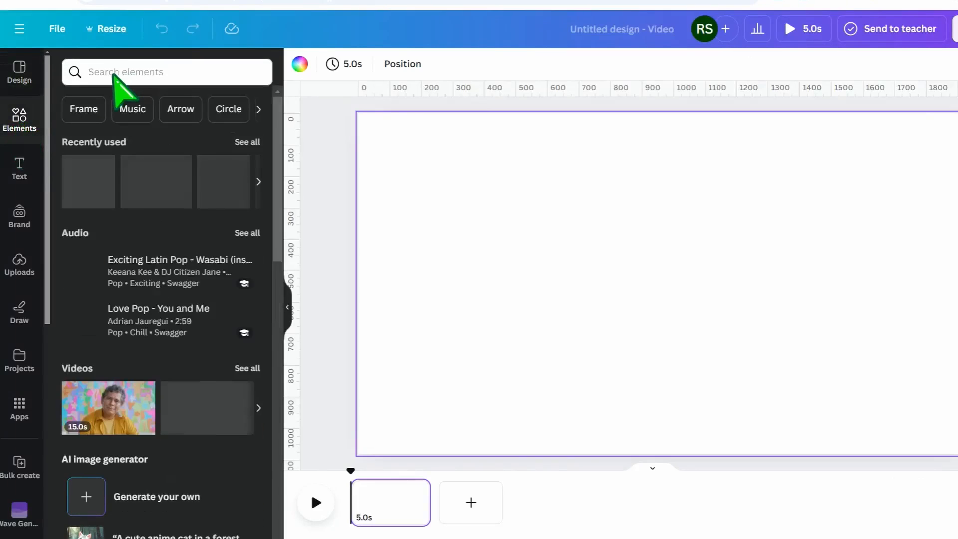
{"action": "left_click", "coordinate": [115, 75]}
{"action": "type", "text": "ways"}
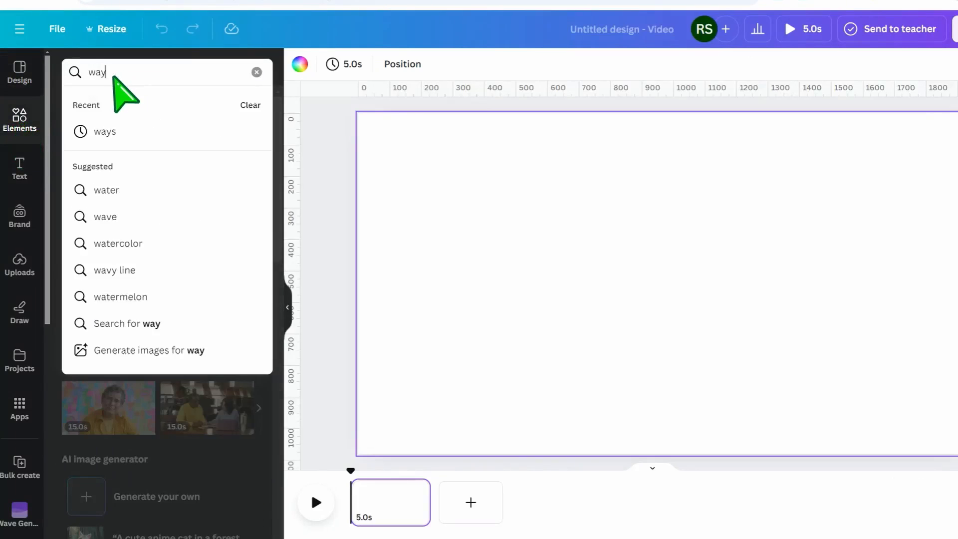
{"action": "left_click", "coordinate": [107, 131]}
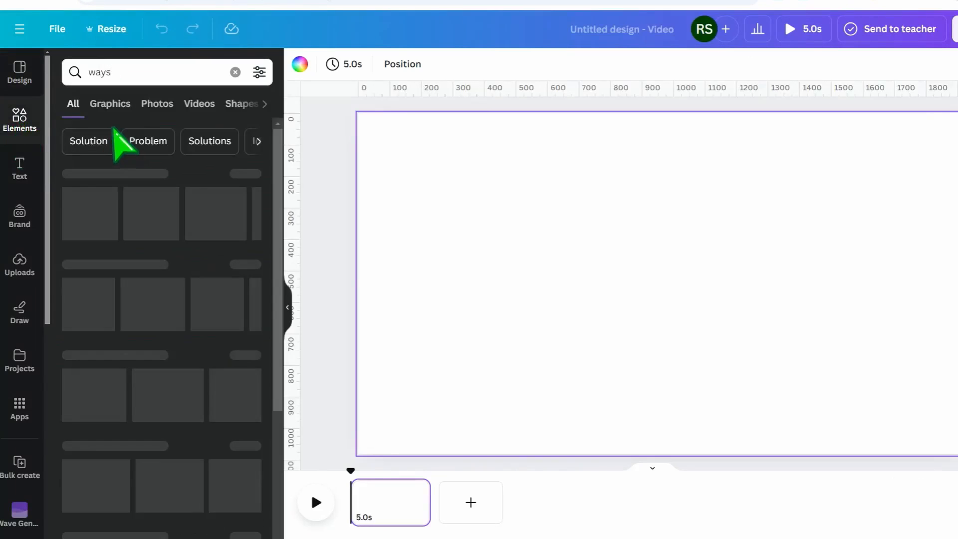
{"action": "left_click", "coordinate": [115, 104]}
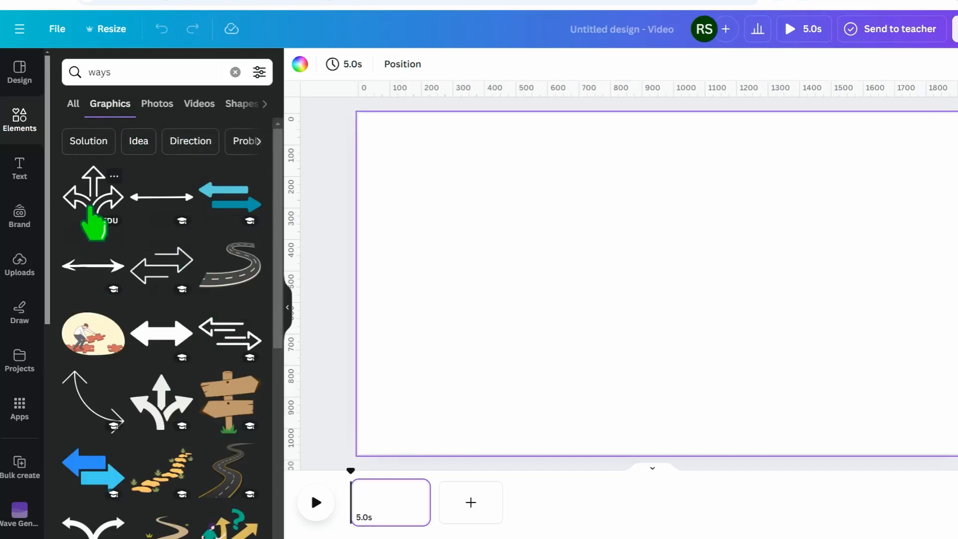
{"action": "left_click", "coordinate": [94, 216]}
{"action": "left_click_drag", "start_coordinate": [599, 300], "coordinate": [657, 354]}
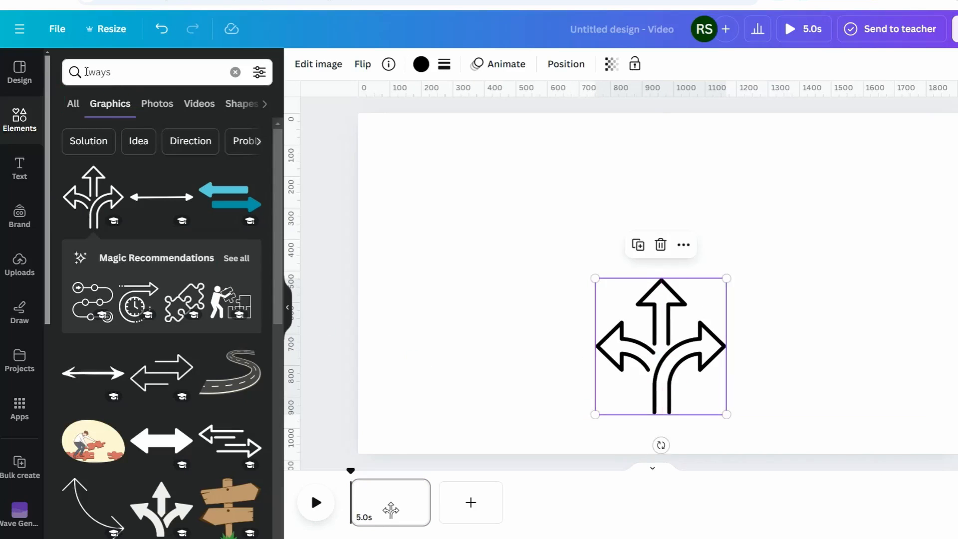
Search the graphics elements for "make money".
{"action": "double_click", "coordinate": [102, 74]}
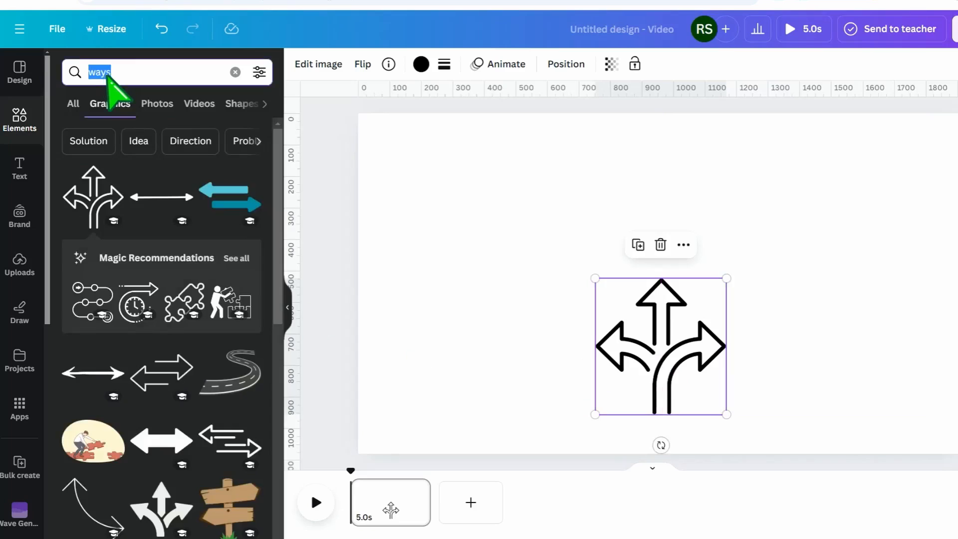
{"action": "type", "text": "ma"}
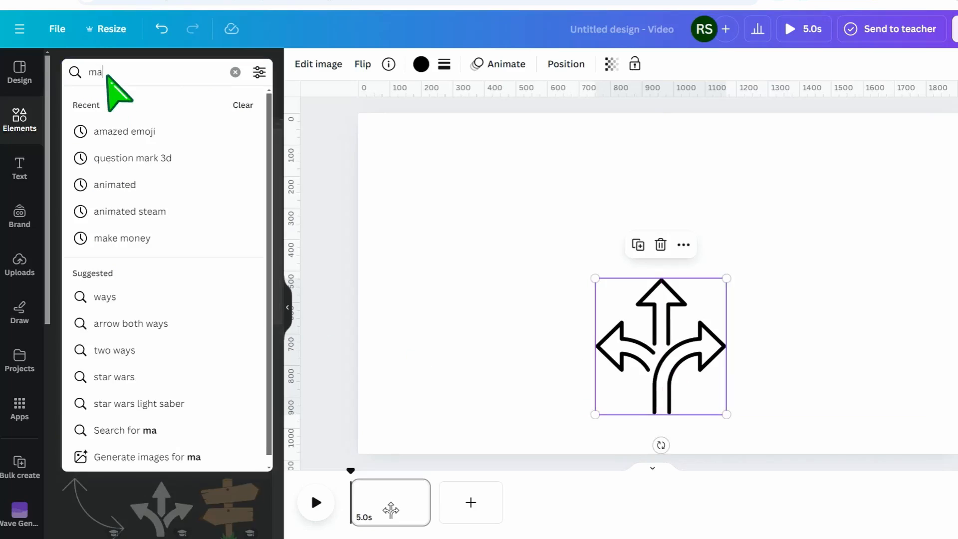
{"action": "type", "text": "ke mo"}
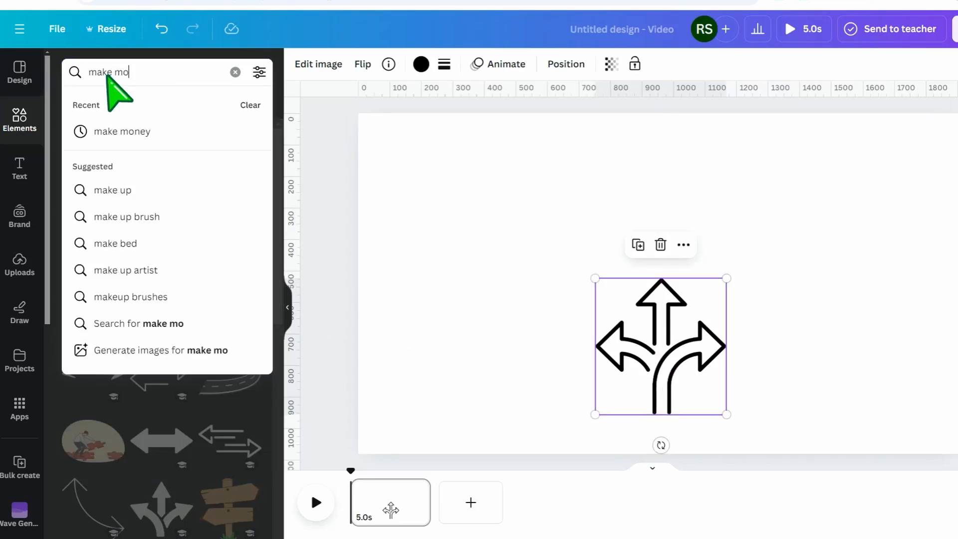
{"action": "type", "text": "ney"}
{"action": "key", "text": "Return"}
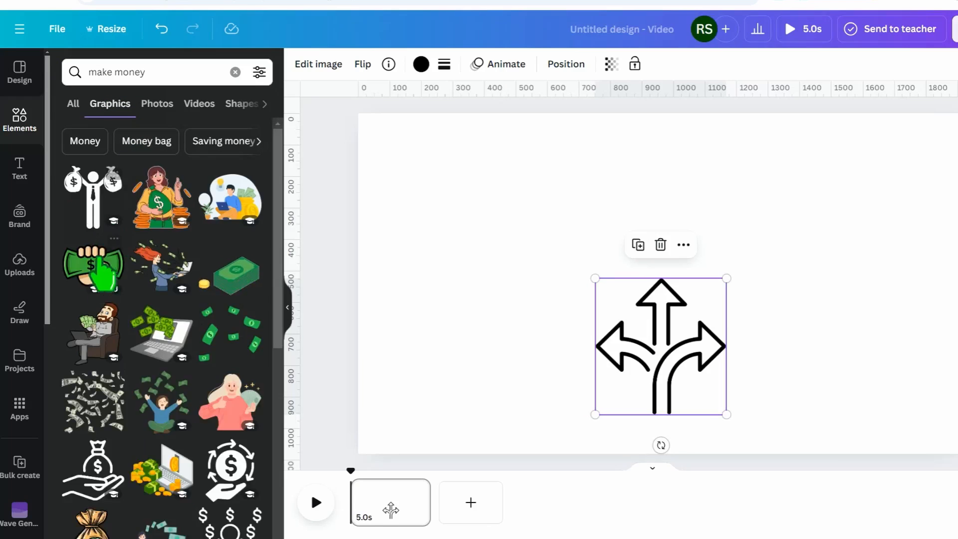
Add the bearded man holding cash in an armchair, shrink him, and place him on the left of the page.
{"action": "left_click", "coordinate": [107, 324]}
{"action": "left_click_drag", "start_coordinate": [680, 305], "coordinate": [645, 299]}
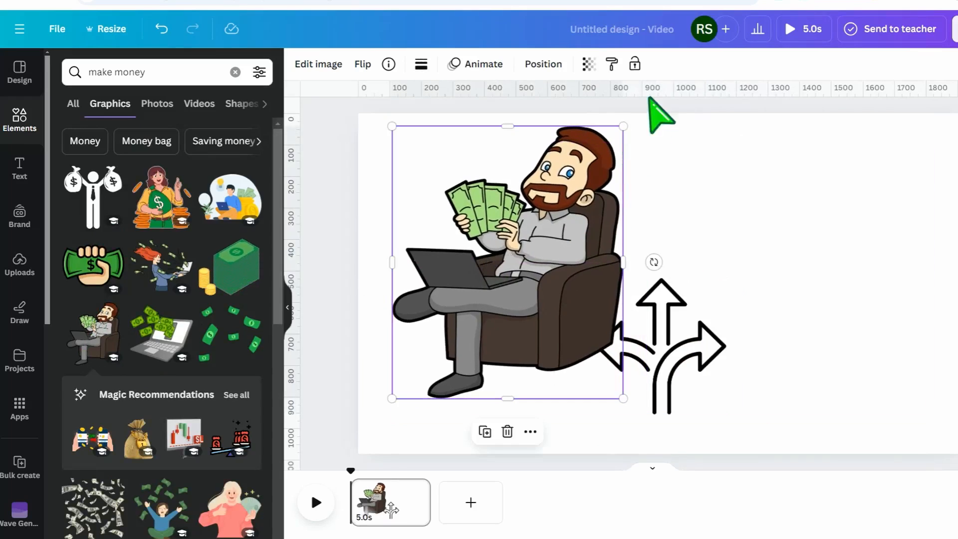
{"action": "left_click_drag", "start_coordinate": [621, 125], "coordinate": [569, 161]}
{"action": "left_click_drag", "start_coordinate": [527, 266], "coordinate": [514, 232]}
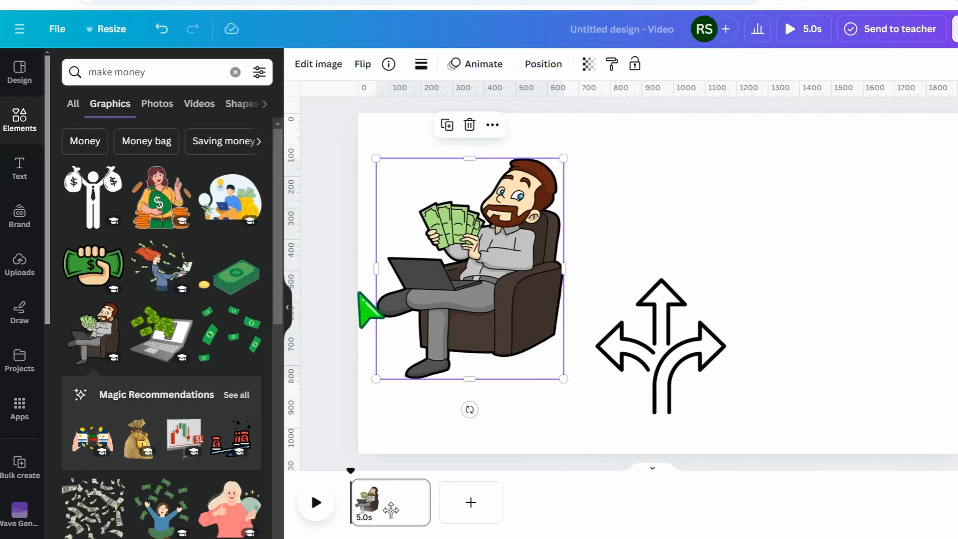
Search the graphics for "okay hand" and add the plain tan hand at the page's right edge.
{"action": "triple_click", "coordinate": [125, 74]}
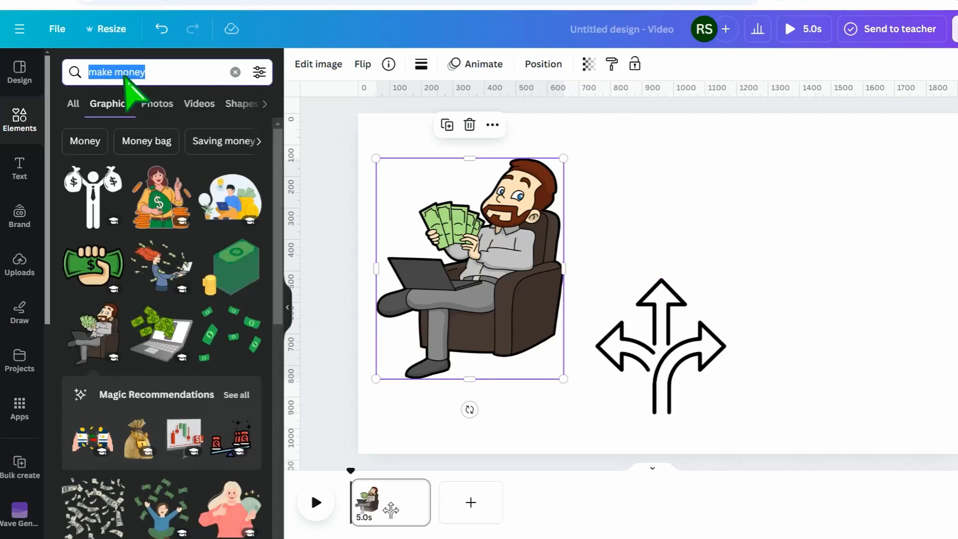
{"action": "type", "text": "okay hand"}
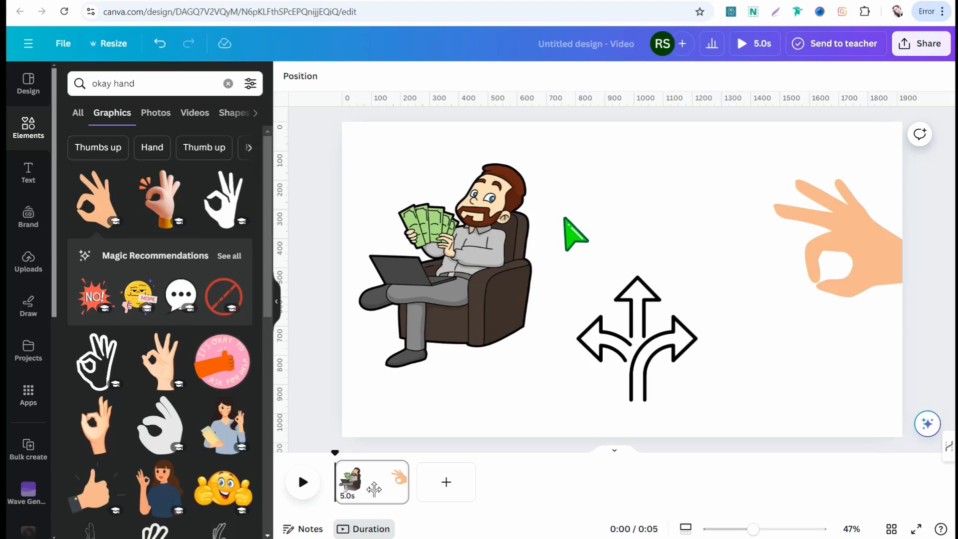
Download the finished page as a PNG image.
{"action": "left_click", "coordinate": [903, 50]}
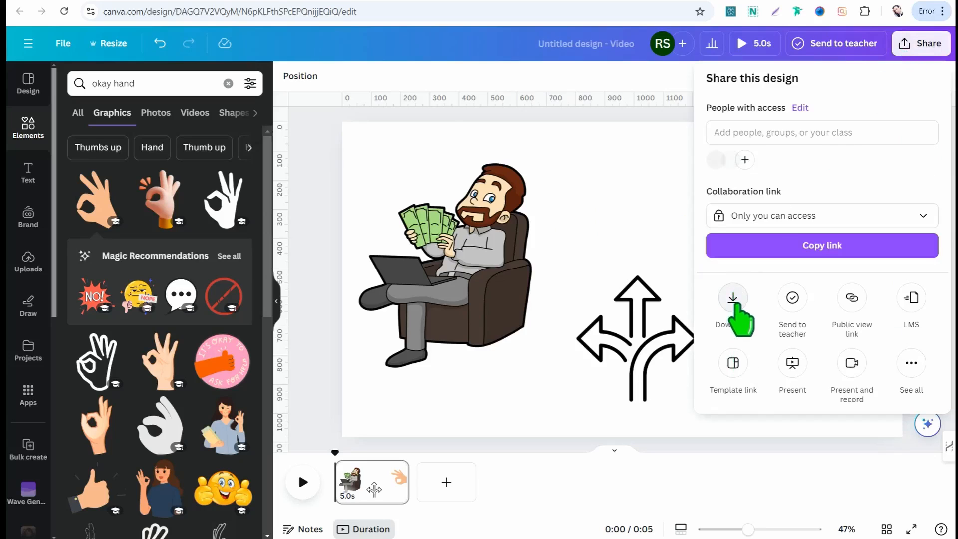
{"action": "left_click", "coordinate": [733, 315]}
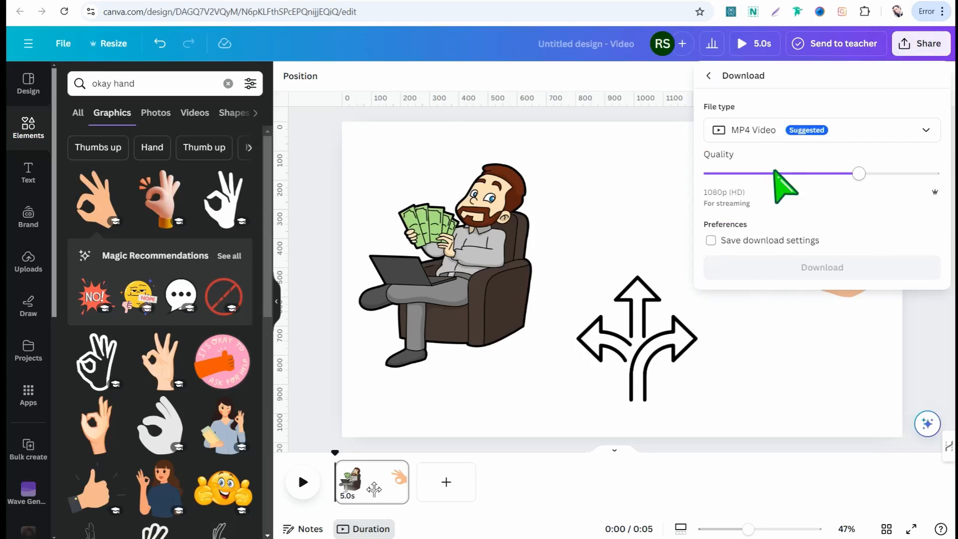
{"action": "left_click", "coordinate": [928, 132]}
{"action": "left_click", "coordinate": [747, 214]}
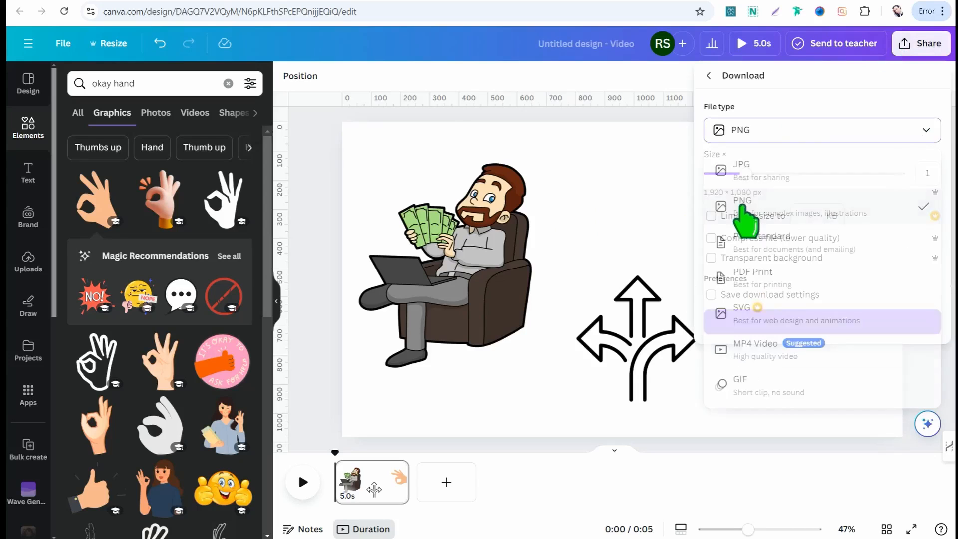
{"action": "left_click", "coordinate": [827, 327]}
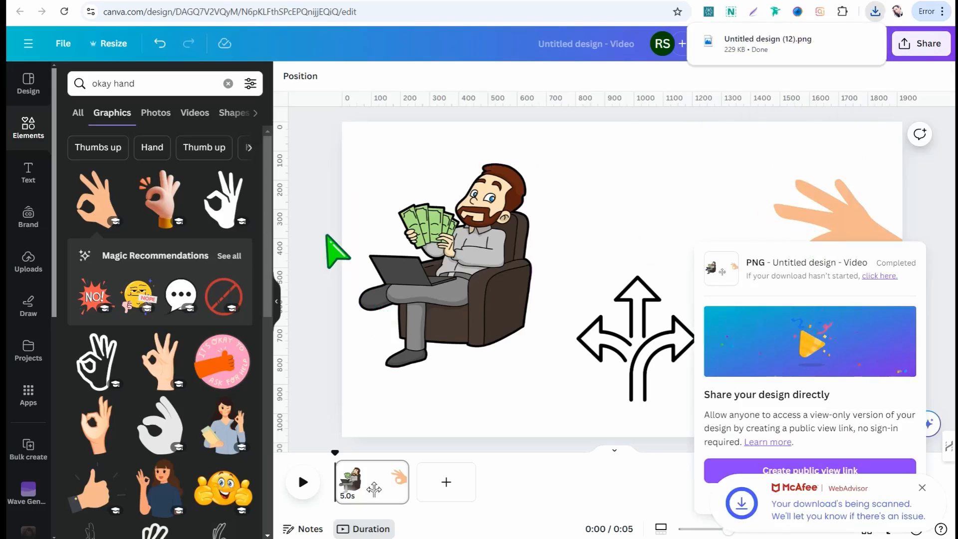
Delete all the graphics from the page to leave it blank for the next scene.
{"action": "left_click", "coordinate": [325, 234]}
{"action": "left_click_drag", "start_coordinate": [364, 133], "coordinate": [861, 402]}
{"action": "key", "text": "Delete"}
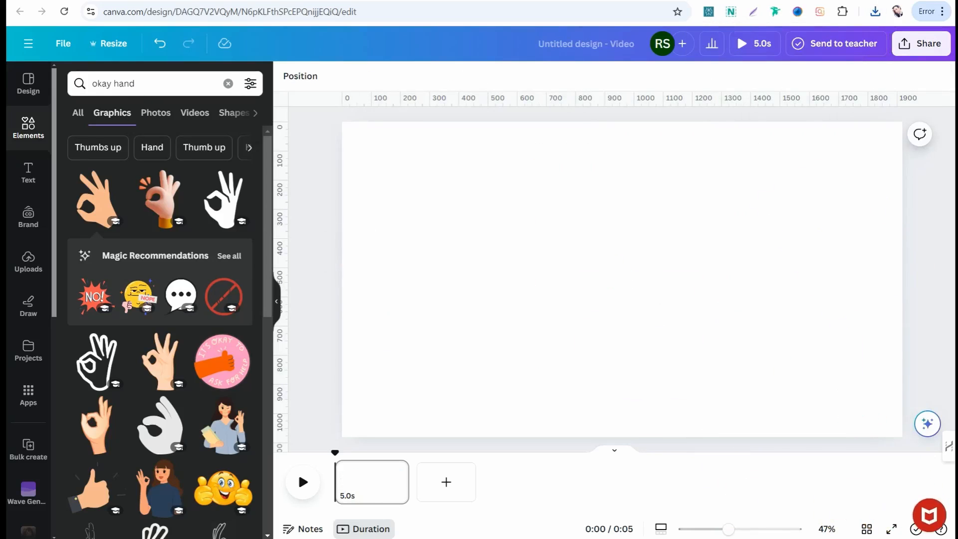
Switch to ChatGPT and copy the phrase "A person typing on a laptop" from the Freelancing graphics suggestion.
{"action": "left_click", "coordinate": [75, 1]}
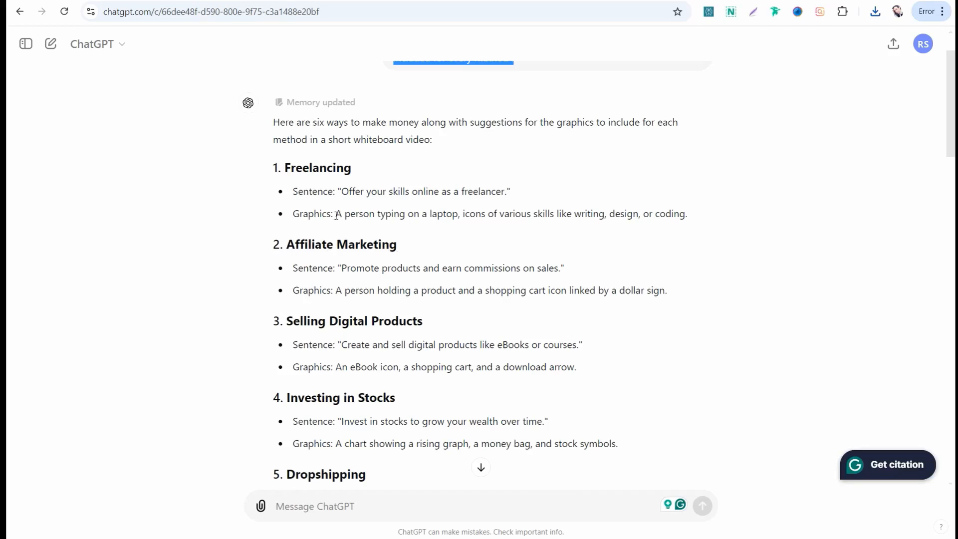
{"action": "left_click_drag", "start_coordinate": [336, 213], "coordinate": [458, 215]}
{"action": "right_click", "coordinate": [458, 215]}
{"action": "left_click", "coordinate": [476, 233]}
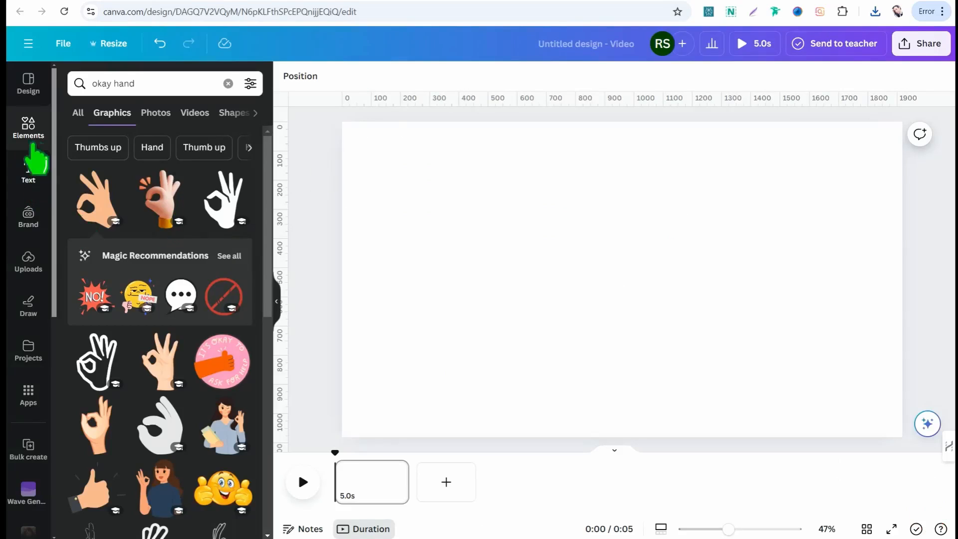
Back in Canva, search the graphics elements for the copied phrase "A person typing on a laptop".
{"action": "double_click", "coordinate": [118, 83]}
{"action": "triple_click", "coordinate": [114, 83]}
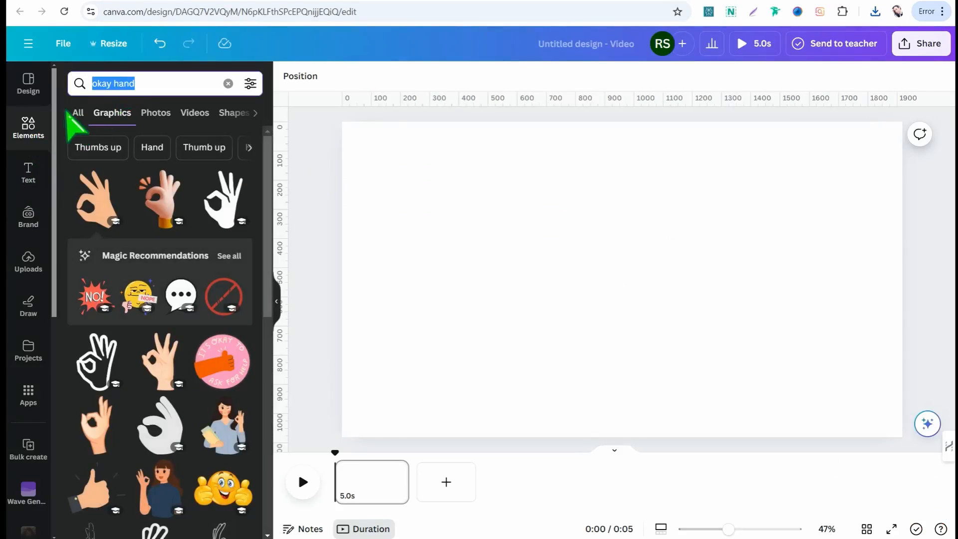
{"action": "key", "text": "ctrl+v"}
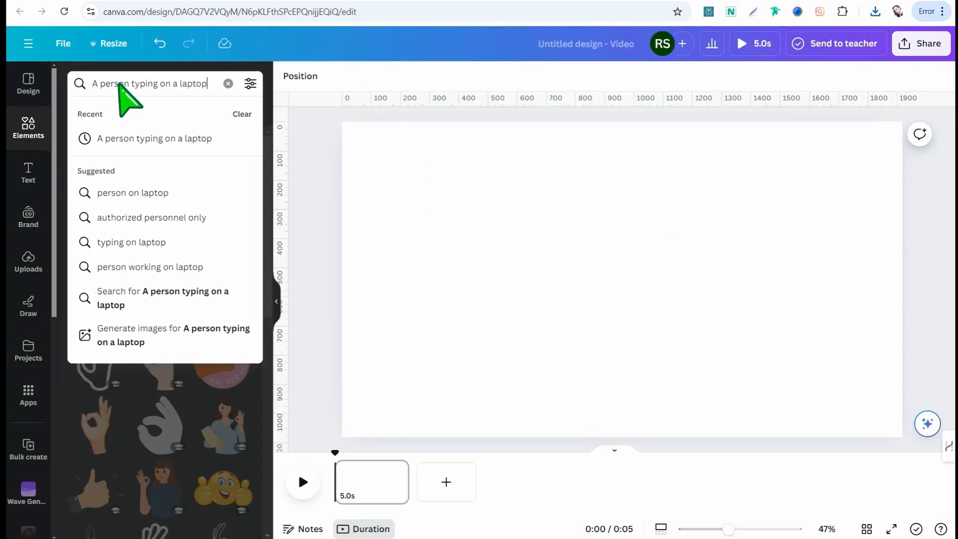
{"action": "key", "text": "Return"}
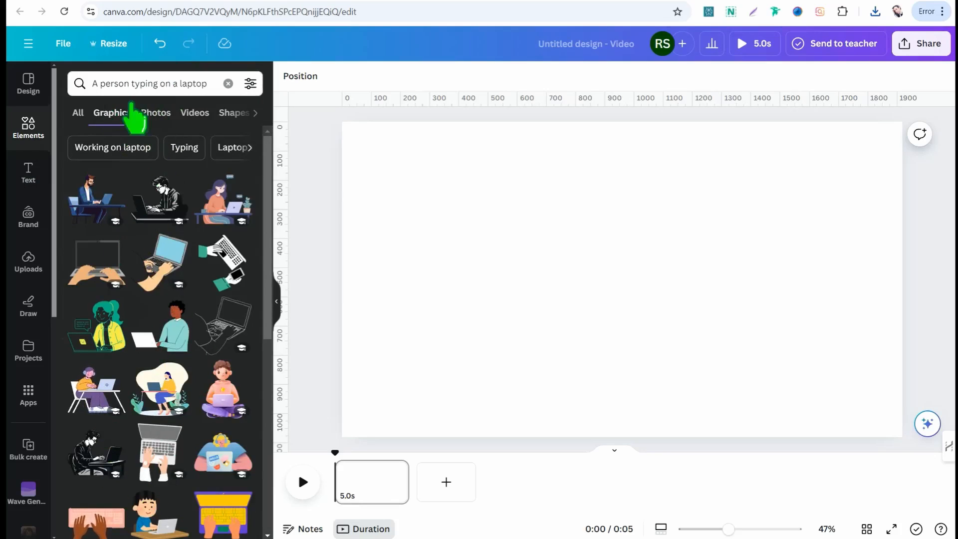
Add the black-and-white man typing on a laptop, move him to the top centre of the page, and resize him.
{"action": "left_click", "coordinate": [165, 200]}
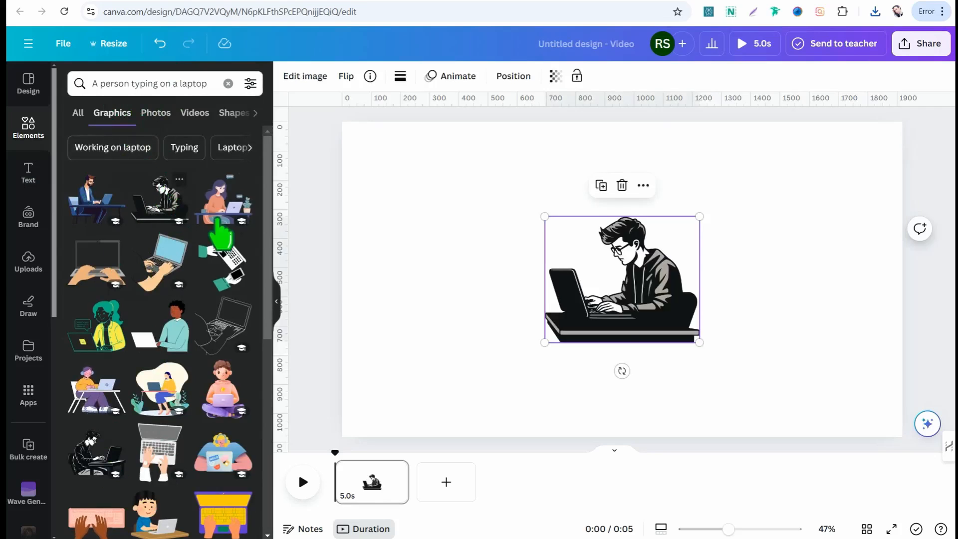
{"action": "left_click_drag", "start_coordinate": [617, 272], "coordinate": [620, 199]}
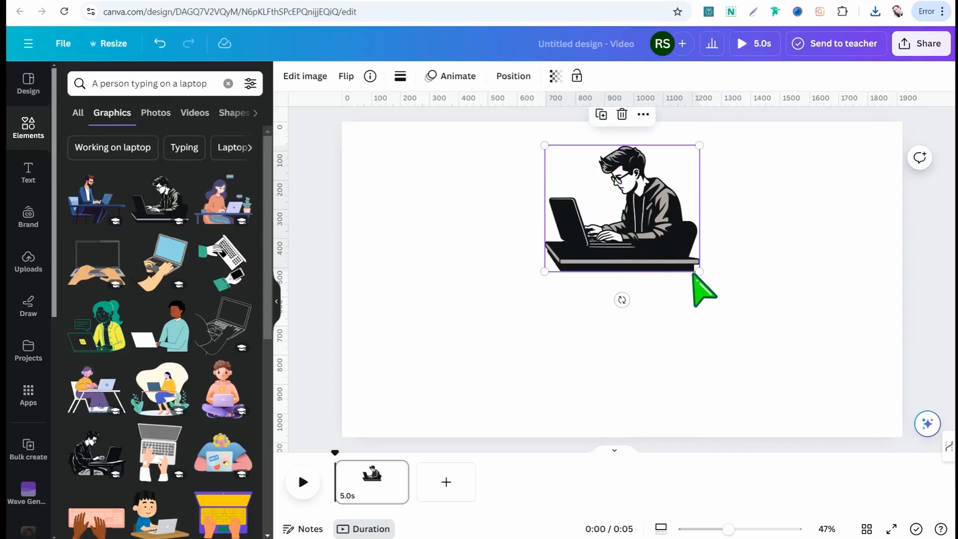
{"action": "left_click_drag", "start_coordinate": [699, 272], "coordinate": [643, 248]}
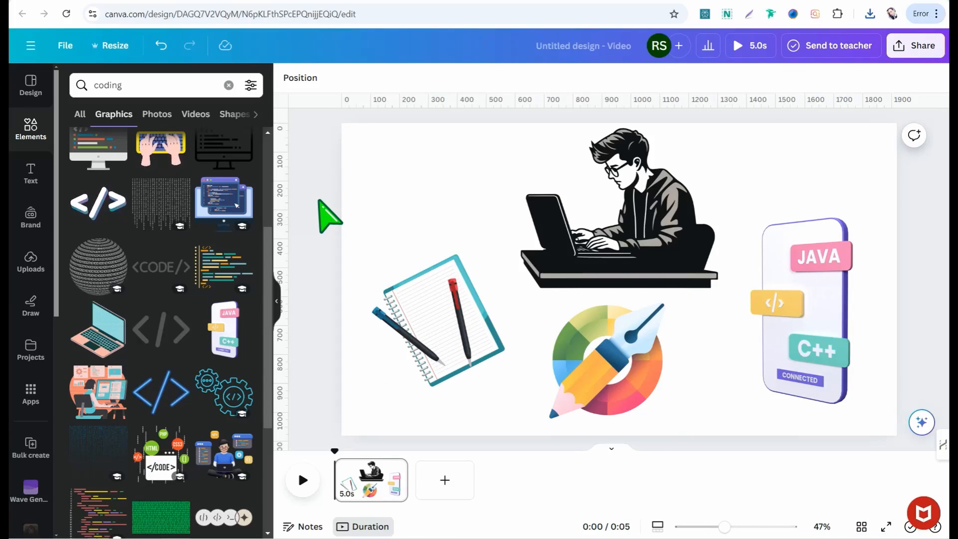
Search the Canva apps for "speed pain" and open Speed Painter.
{"action": "left_click", "coordinate": [31, 392]}
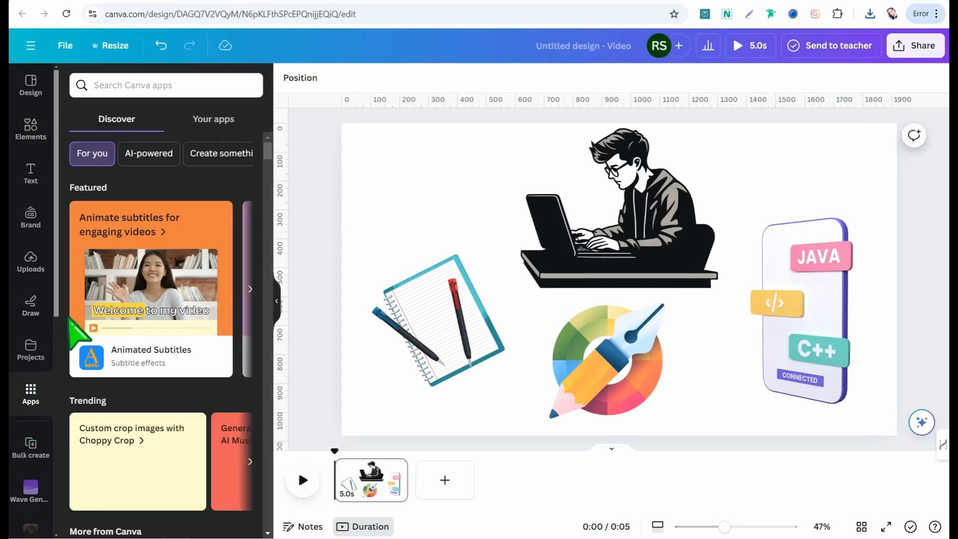
{"action": "left_click", "coordinate": [132, 84]}
{"action": "type", "text": "s"}
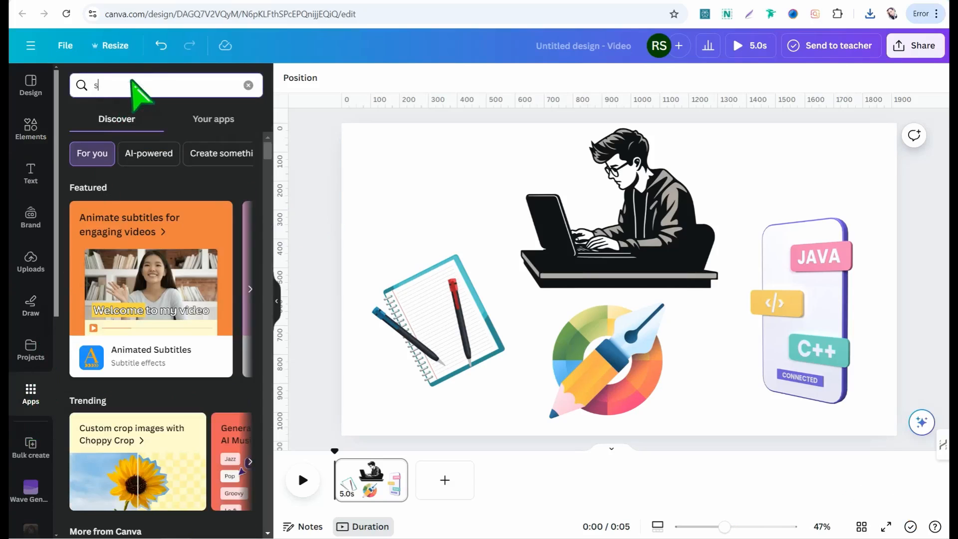
{"action": "type", "text": "peed pain"}
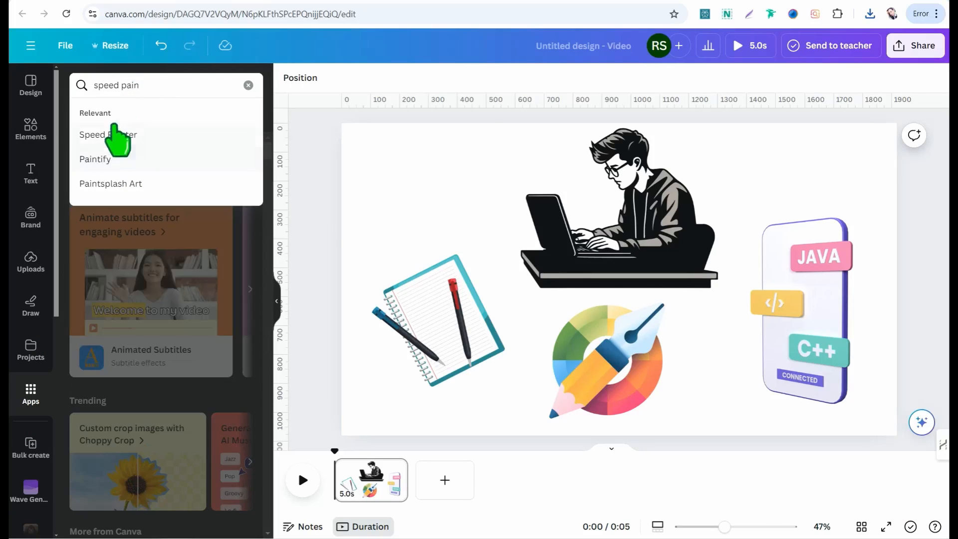
{"action": "left_click", "coordinate": [118, 134]}
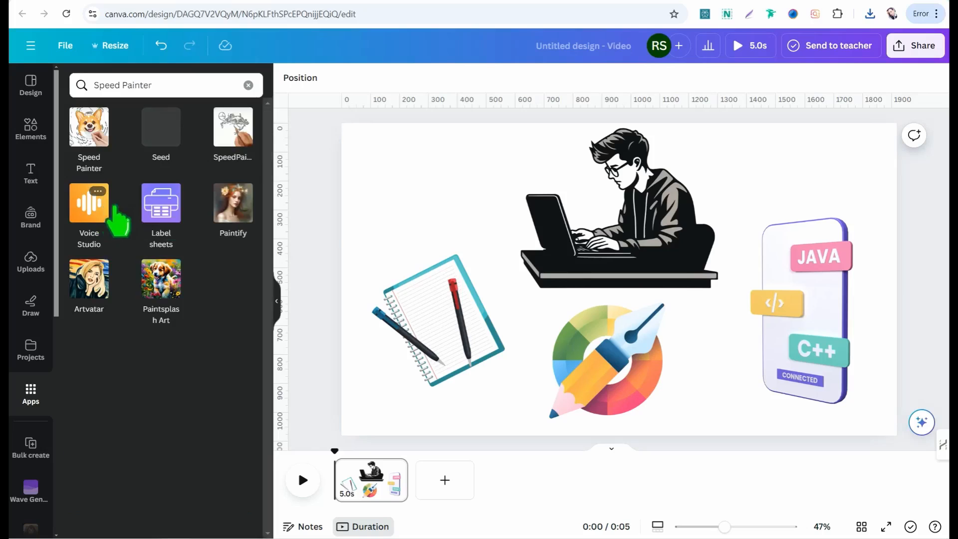
{"action": "left_click", "coordinate": [88, 130]}
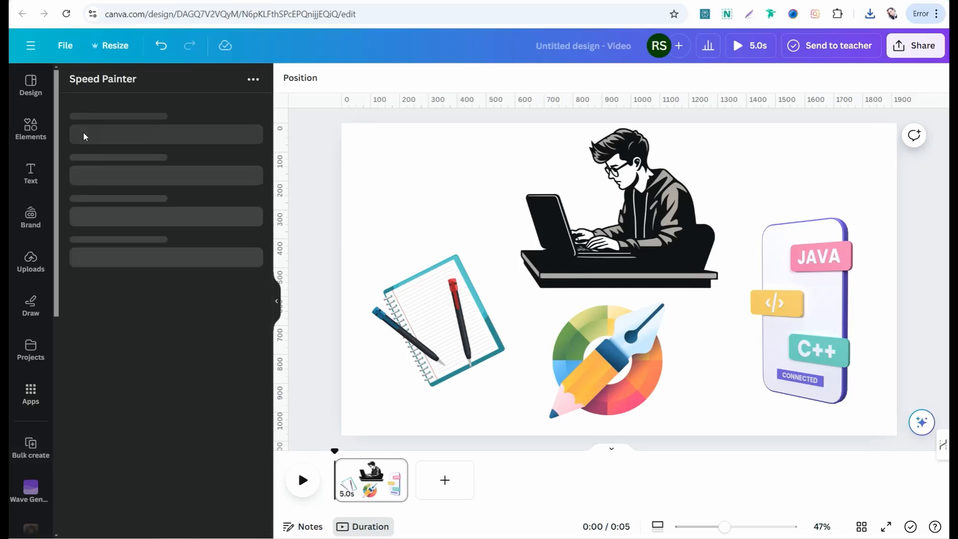
Delete all the graphics from the page and load Untitled design (9).png into Speed Painter as the original image.
{"action": "mouse_move", "coordinate": [379, 140]}
{"action": "left_mouse_down"}
{"action": "mouse_move", "coordinate": [478, 251]}
{"action": "mouse_move", "coordinate": [759, 443]}
{"action": "mouse_move", "coordinate": [851, 392]}
{"action": "left_mouse_up"}
{"action": "key", "text": "Delete"}
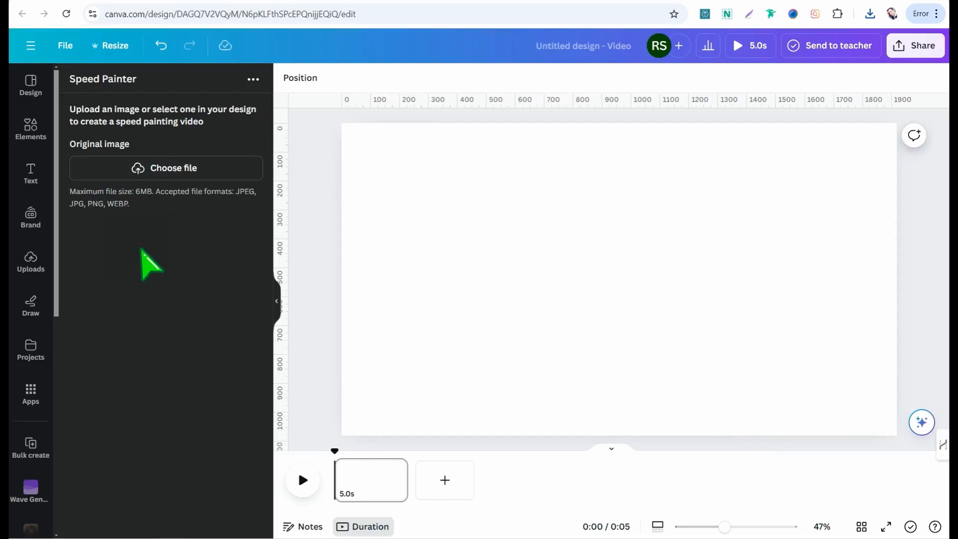
{"action": "left_click", "coordinate": [151, 169]}
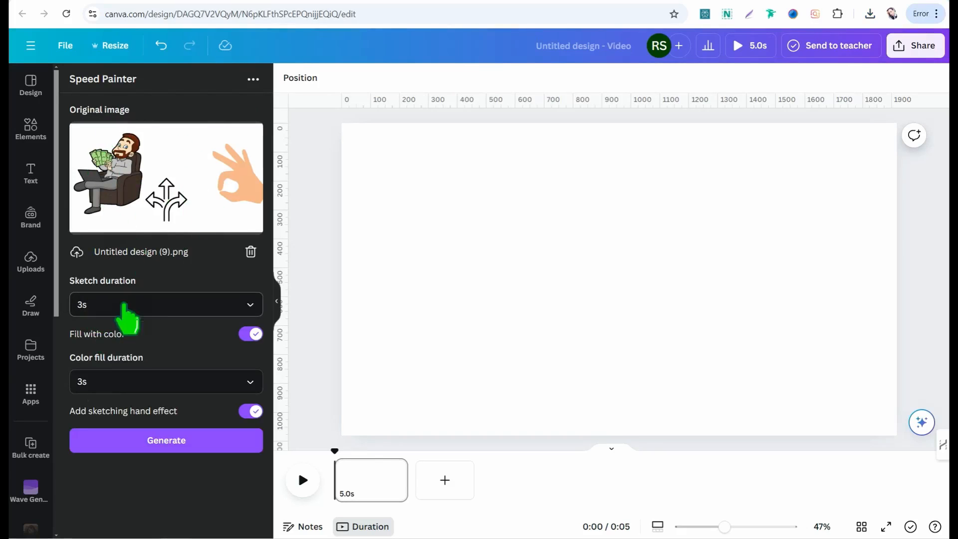
Choose a 3s sketch duration and generate the speed painting video of the man holding money.
{"action": "left_click", "coordinate": [250, 308]}
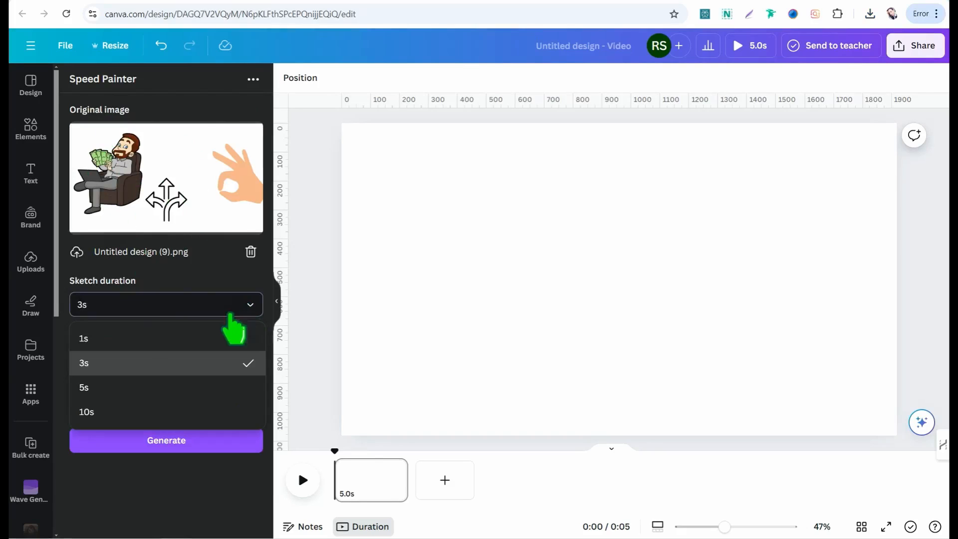
{"action": "left_click", "coordinate": [122, 370]}
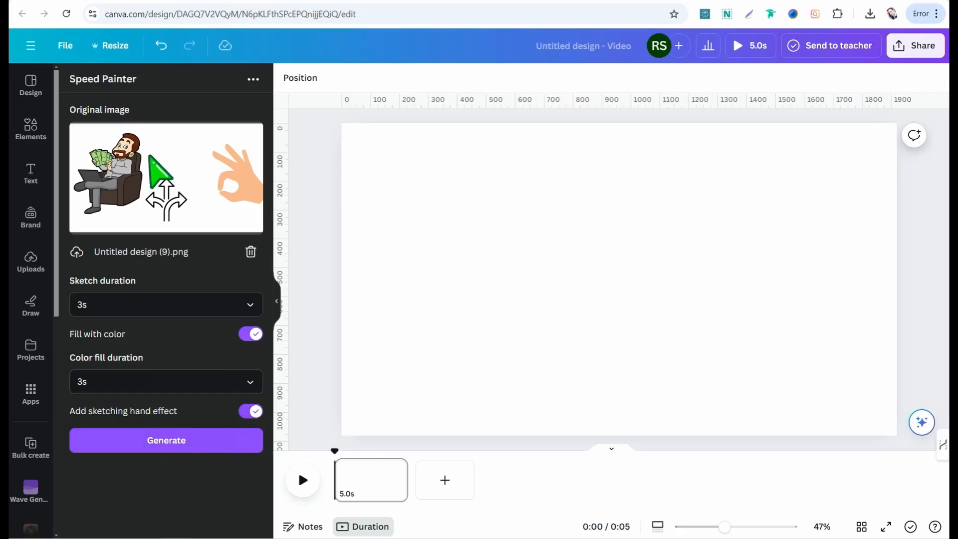
{"action": "left_click", "coordinate": [151, 445]}
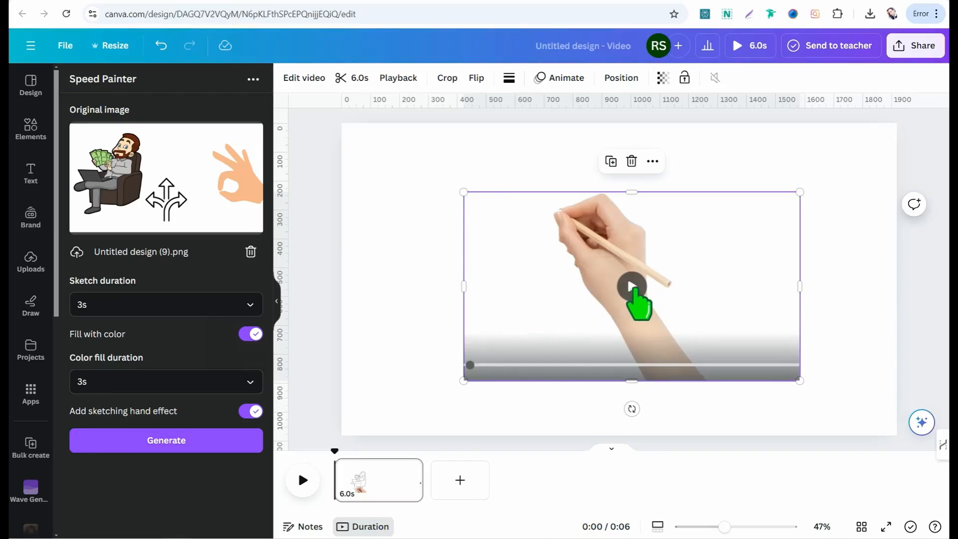
Play the generated speed painting video and enlarge it to fill the whole page.
{"action": "left_click", "coordinate": [633, 289]}
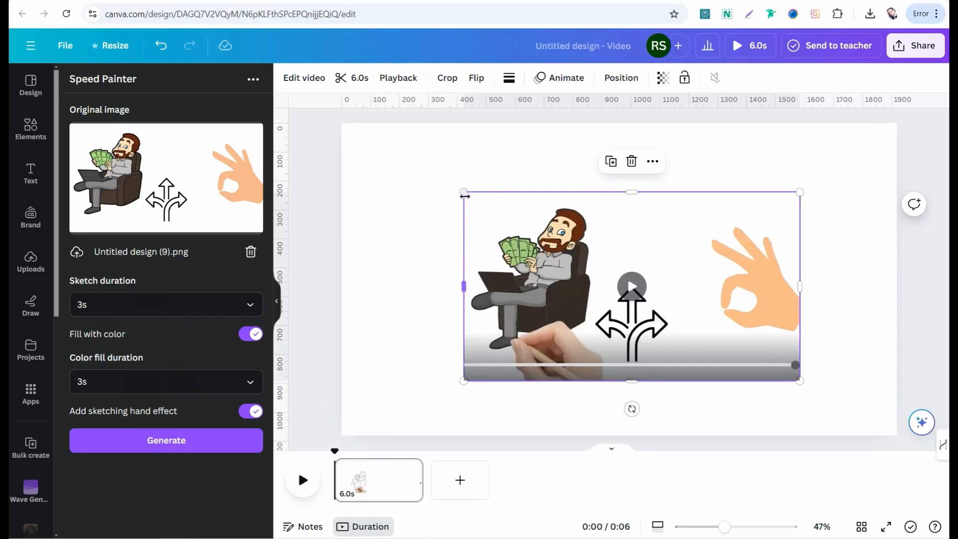
{"action": "left_click_drag", "start_coordinate": [463, 192], "coordinate": [342, 123]}
{"action": "left_click_drag", "start_coordinate": [800, 380], "coordinate": [903, 423]}
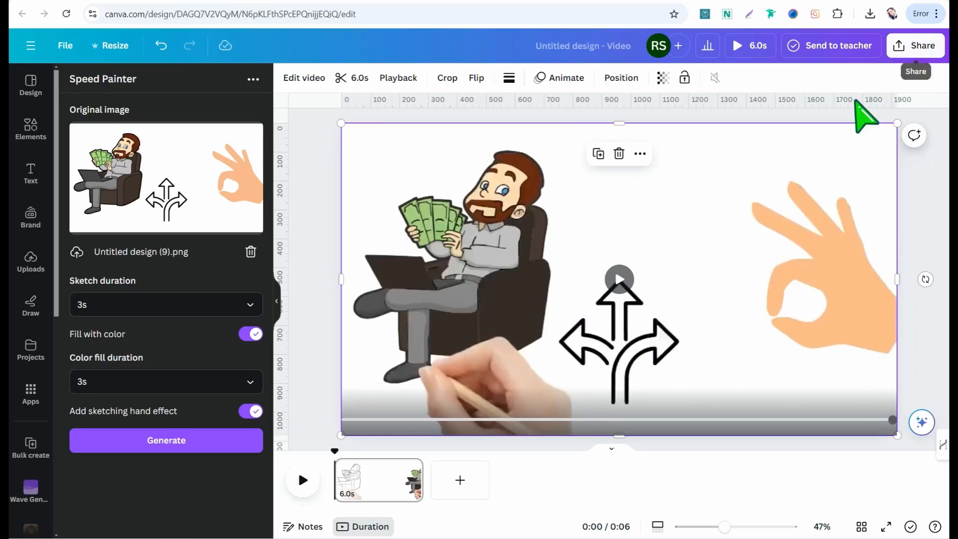
Delete the video from the page and replace Speed Painter's original image with Untitled design (10).png.
{"action": "key", "text": "Delete"}
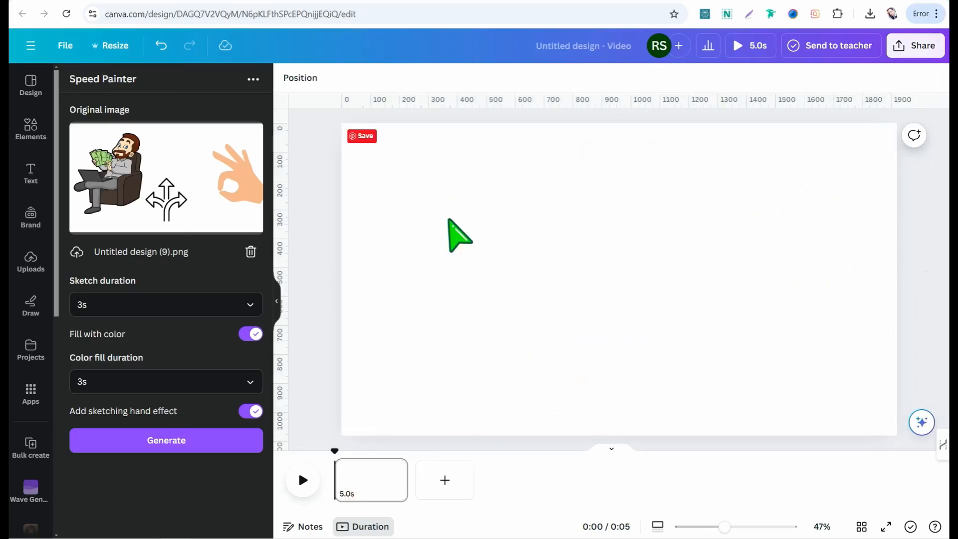
{"action": "left_click", "coordinate": [251, 252]}
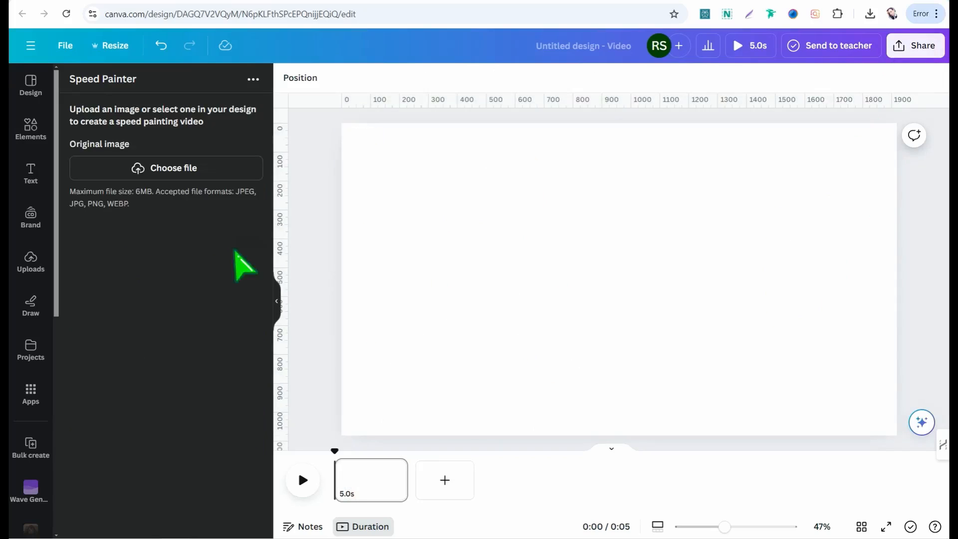
{"action": "left_click", "coordinate": [160, 170]}
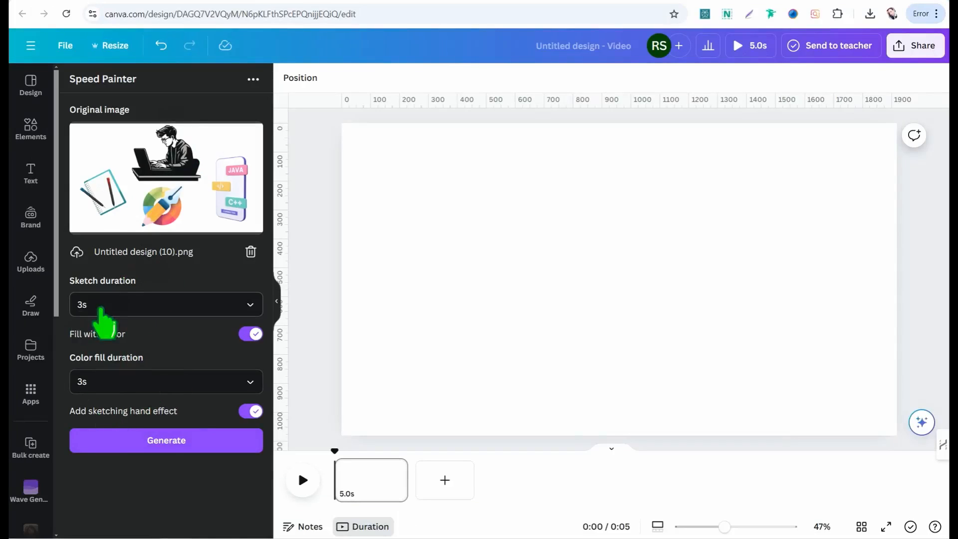
Set both the sketch duration and the color fill duration to 5s and generate the freelancing speed painting video.
{"action": "left_click", "coordinate": [251, 309]}
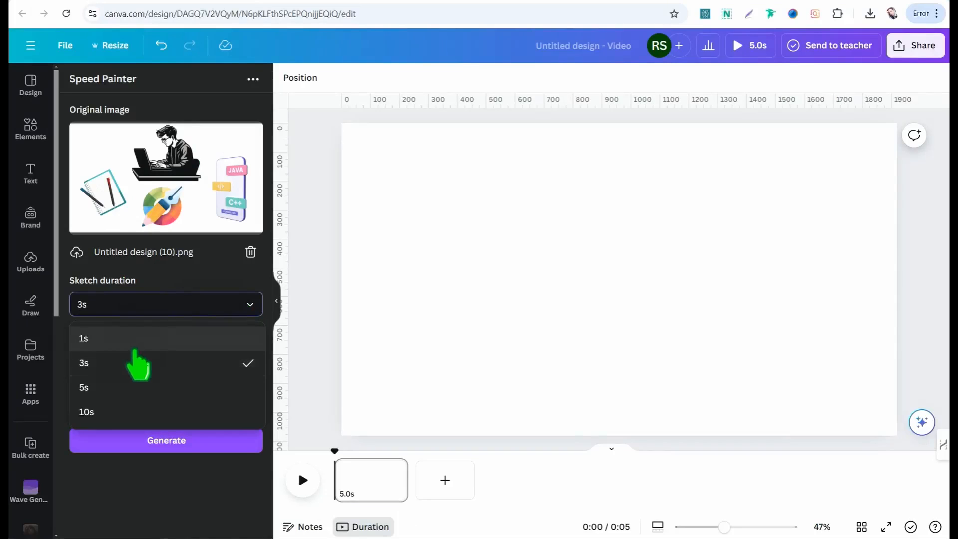
{"action": "left_click", "coordinate": [105, 387]}
{"action": "left_click", "coordinate": [244, 382]}
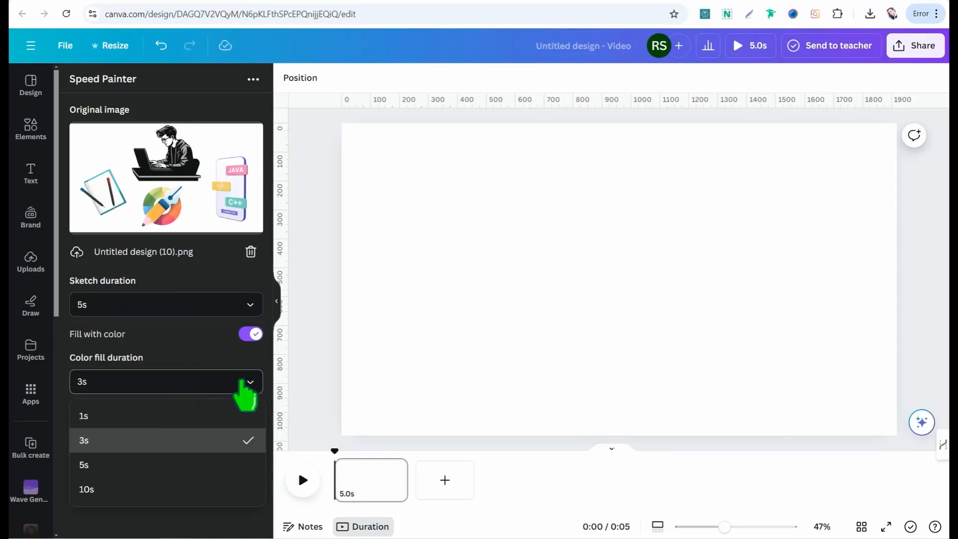
{"action": "left_click", "coordinate": [93, 463]}
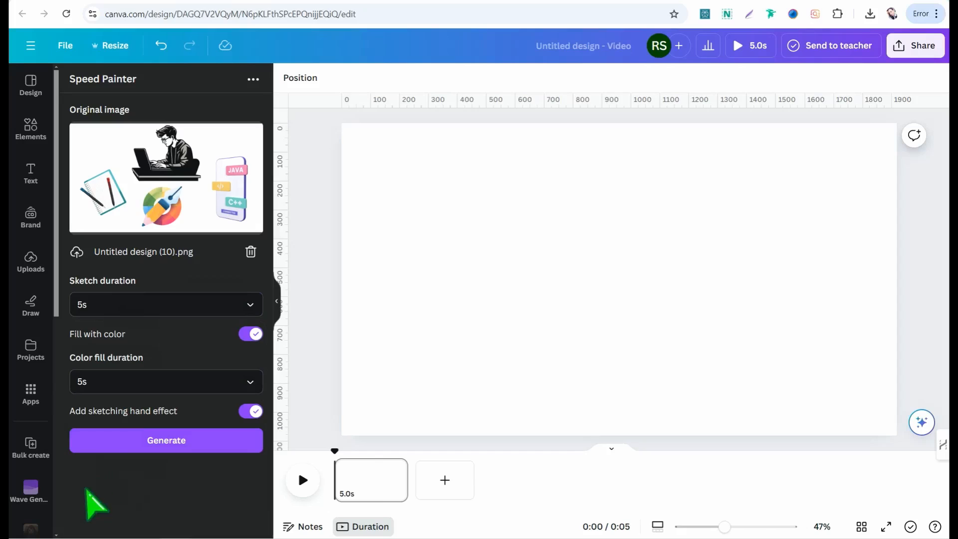
{"action": "left_click", "coordinate": [161, 446]}
Play the generated freelancing video, then move and enlarge it to fill the whole page.
{"action": "mouse_move", "coordinate": [505, 300]}
{"action": "left_mouse_down"}
{"action": "mouse_move", "coordinate": [483, 265]}
{"action": "mouse_move", "coordinate": [490, 275]}
{"action": "left_mouse_up"}
{"action": "left_click", "coordinate": [635, 285]}
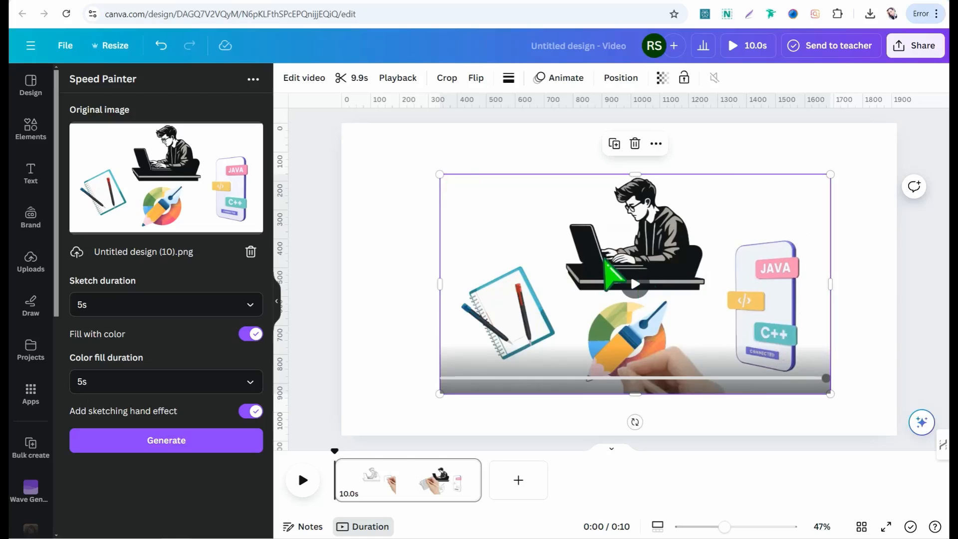
{"action": "left_click_drag", "start_coordinate": [612, 264], "coordinate": [598, 253]}
{"action": "left_click_drag", "start_coordinate": [430, 169], "coordinate": [348, 124]}
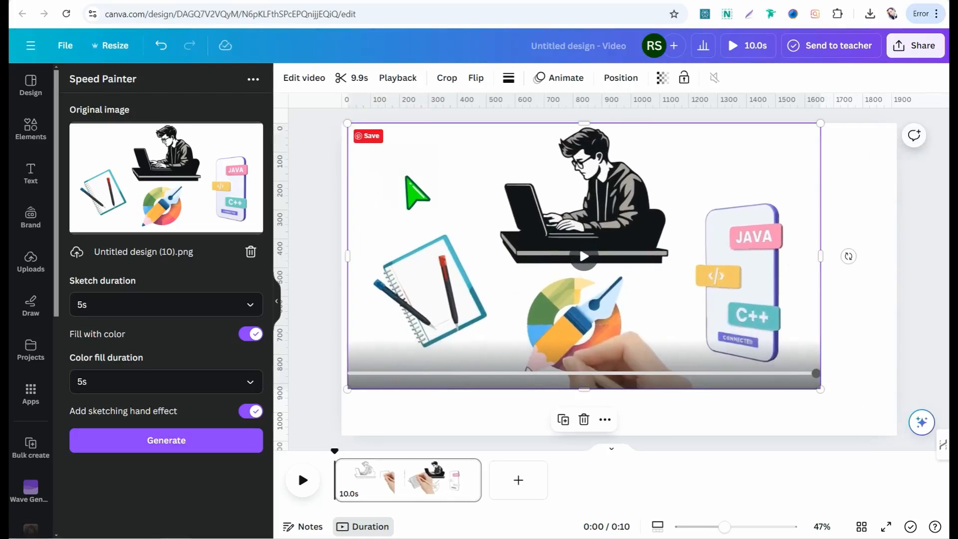
{"action": "left_click_drag", "start_coordinate": [407, 178], "coordinate": [400, 178]}
{"action": "left_click_drag", "start_coordinate": [821, 389], "coordinate": [897, 435]}
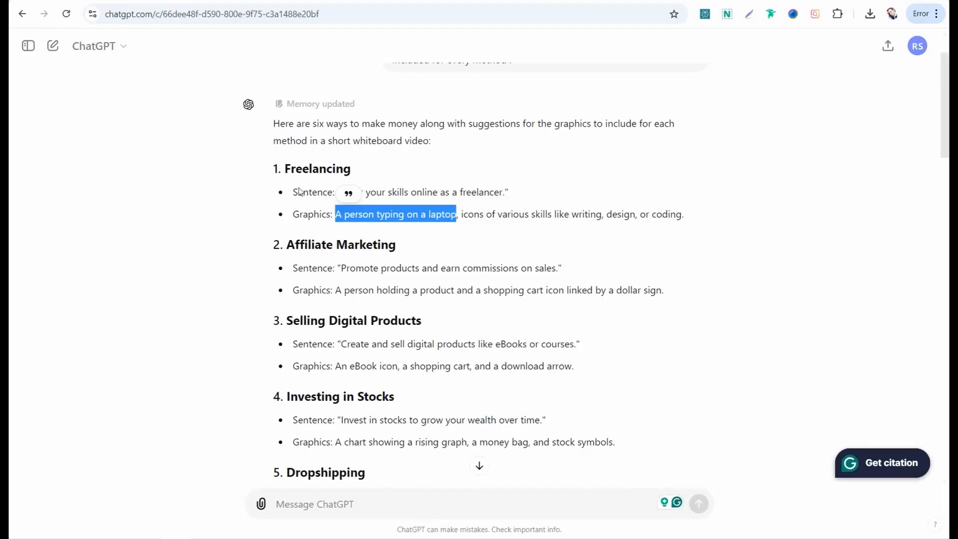
Switch to ChatGPT and review the 1-minute whiteboard video script, examining the voiceover lines of Scene 1 and Scene 2.
{"action": "scroll", "coordinate": [357, 324], "scroll_direction": "down", "scroll_amount": 5}
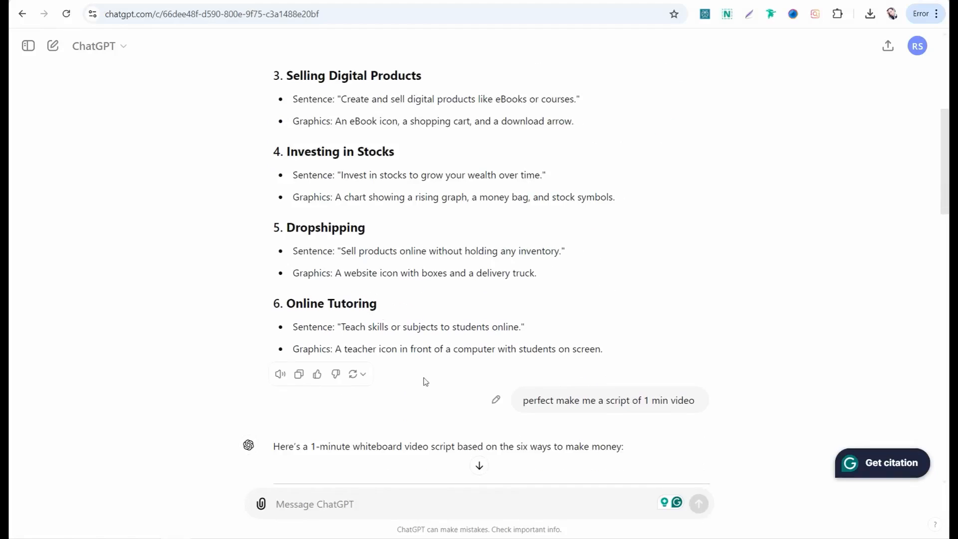
{"action": "scroll", "coordinate": [551, 412], "scroll_direction": "down", "scroll_amount": 1}
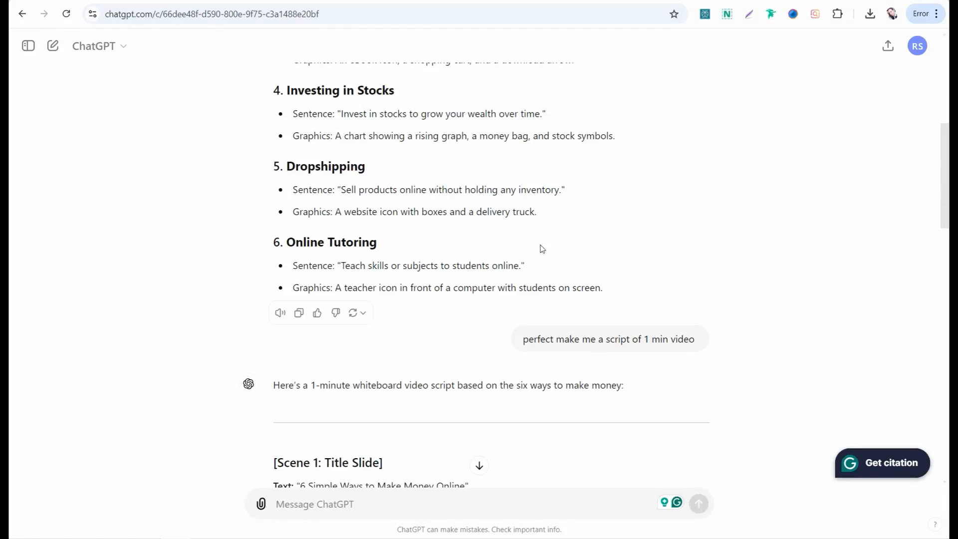
{"action": "scroll", "coordinate": [481, 263], "scroll_direction": "down", "scroll_amount": 3}
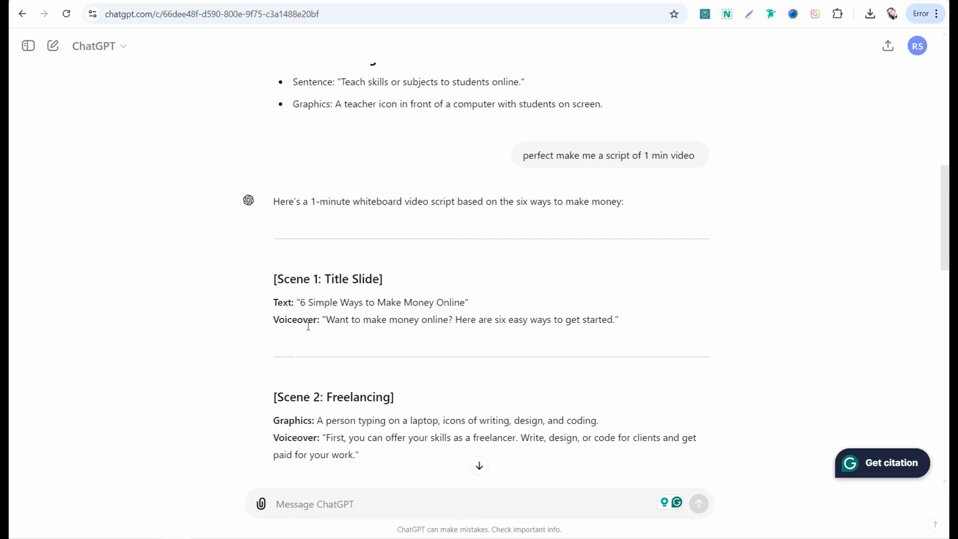
{"action": "scroll", "coordinate": [303, 324], "scroll_direction": "down", "scroll_amount": 1}
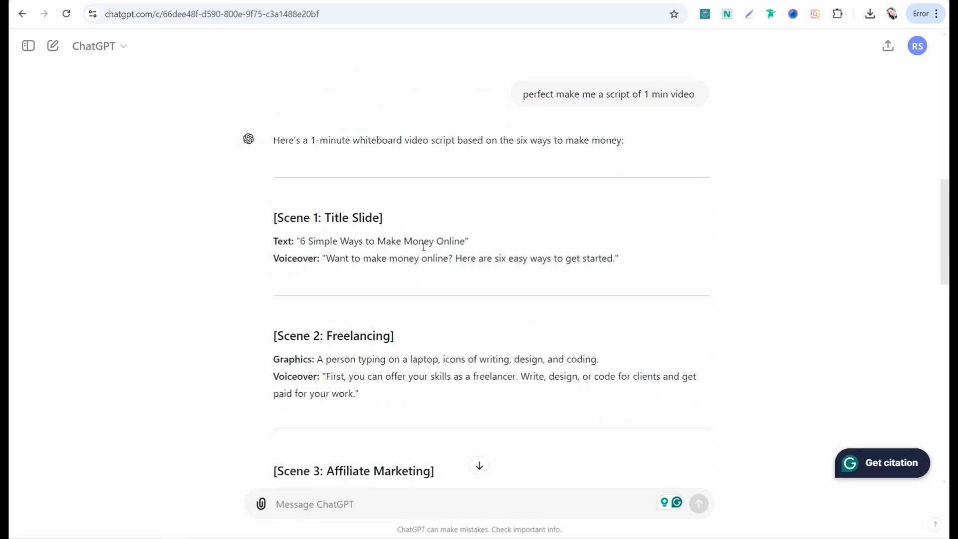
{"action": "left_click_drag", "start_coordinate": [327, 258], "coordinate": [625, 263]}
{"action": "scroll", "coordinate": [410, 307], "scroll_direction": "down", "scroll_amount": 1}
{"action": "scroll", "coordinate": [410, 306], "scroll_direction": "down", "scroll_amount": 1}
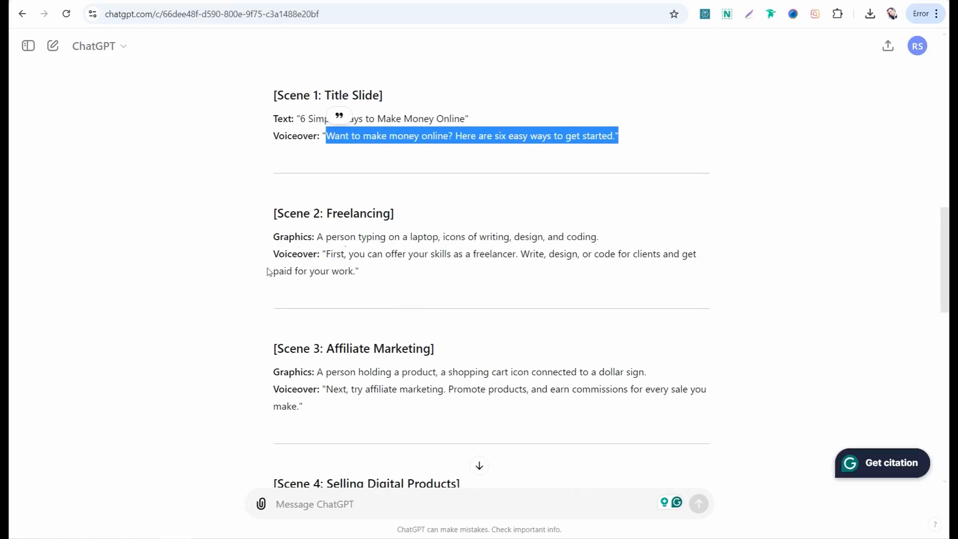
{"action": "double_click", "coordinate": [309, 236]}
{"action": "left_click_drag", "start_coordinate": [323, 254], "coordinate": [250, 257]}
{"action": "left_click", "coordinate": [355, 269]}
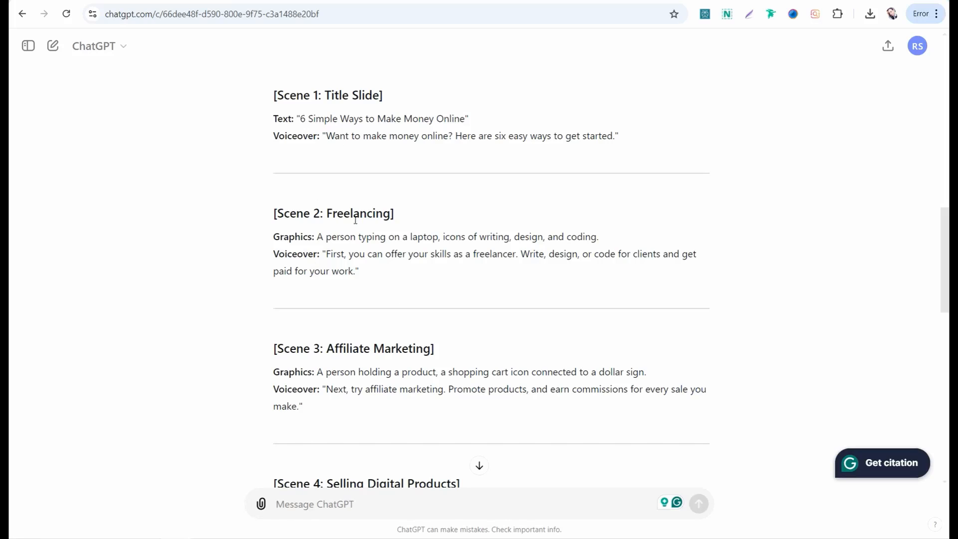
{"action": "scroll", "coordinate": [387, 205], "scroll_direction": "down", "scroll_amount": 5}
{"action": "scroll", "coordinate": [360, 261], "scroll_direction": "up", "scroll_amount": 2}
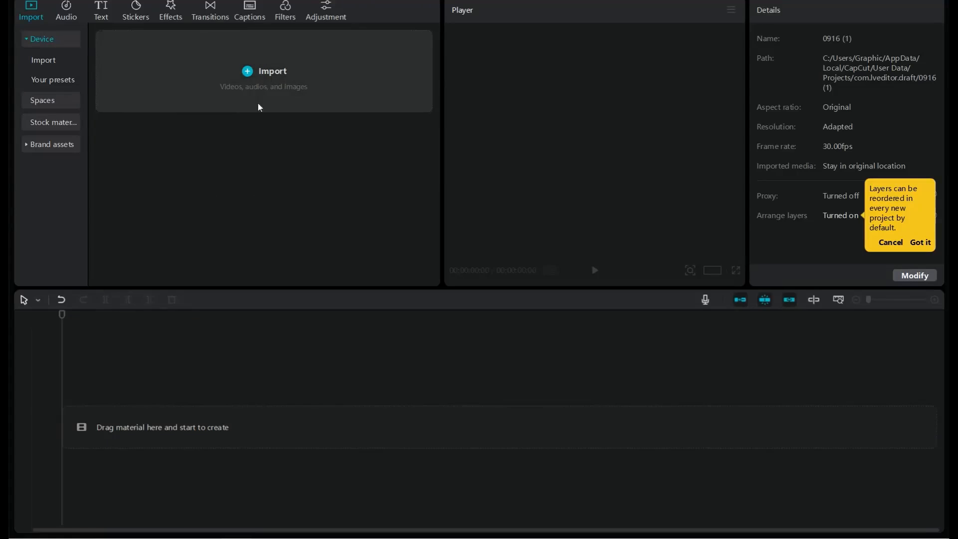
In CapCut, import the two whiteboard videos and two voiceovers, placing Untitled design (32).mp4 with the 00:05 voiceover beneath it at the timeline's start.
{"action": "left_click", "coordinate": [257, 81]}
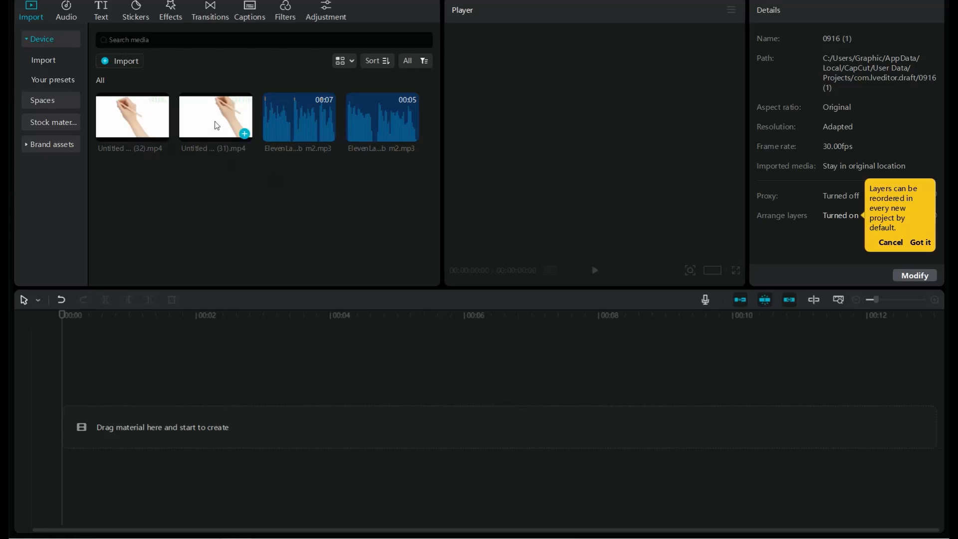
{"action": "left_click_drag", "start_coordinate": [215, 126], "coordinate": [123, 415]}
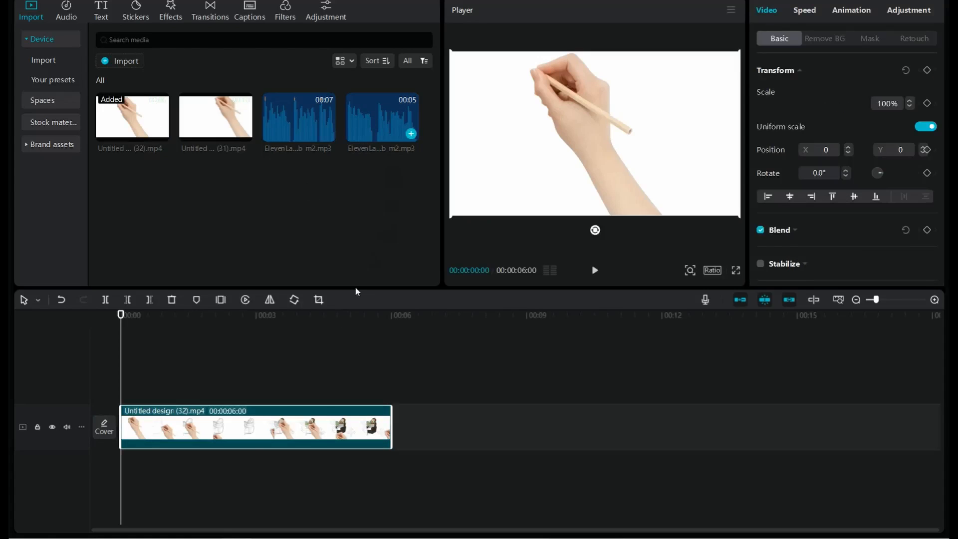
{"action": "left_click", "coordinate": [139, 468]}
{"action": "left_click_drag", "start_coordinate": [382, 116], "coordinate": [121, 463]}
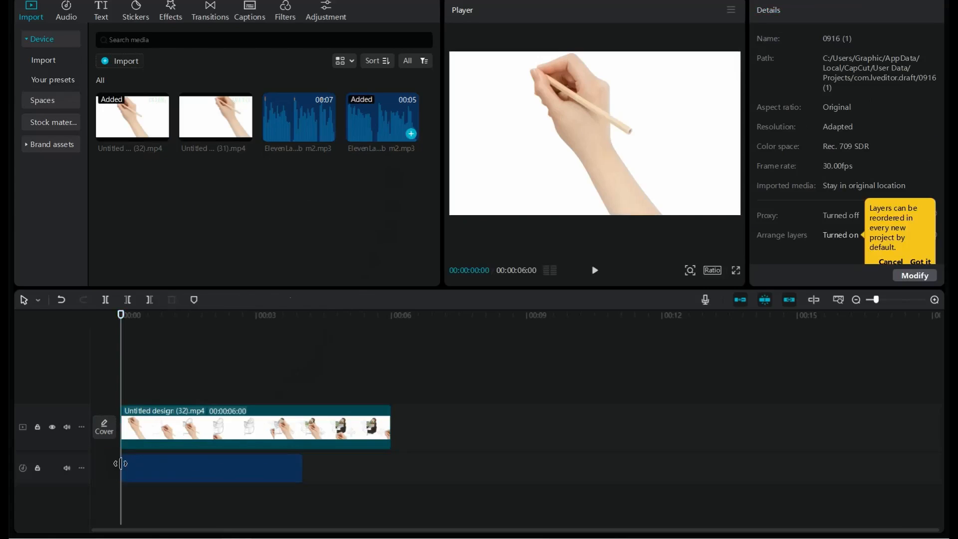
Play the timeline to compare the voiceover with the drawing, and move the playhead back to 00:00:01:14.
{"action": "left_click", "coordinate": [595, 272]}
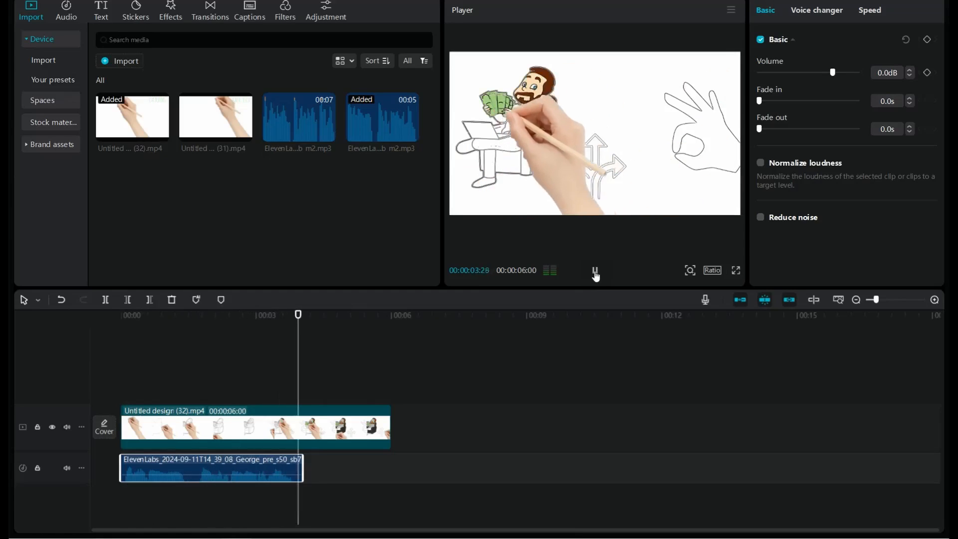
{"action": "left_click", "coordinate": [595, 271]}
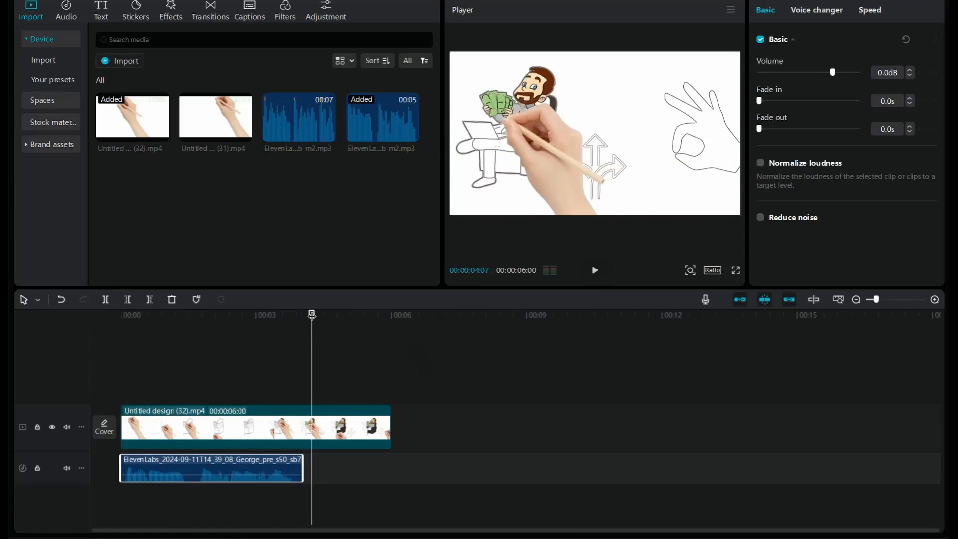
{"action": "left_click_drag", "start_coordinate": [310, 318], "coordinate": [187, 329]}
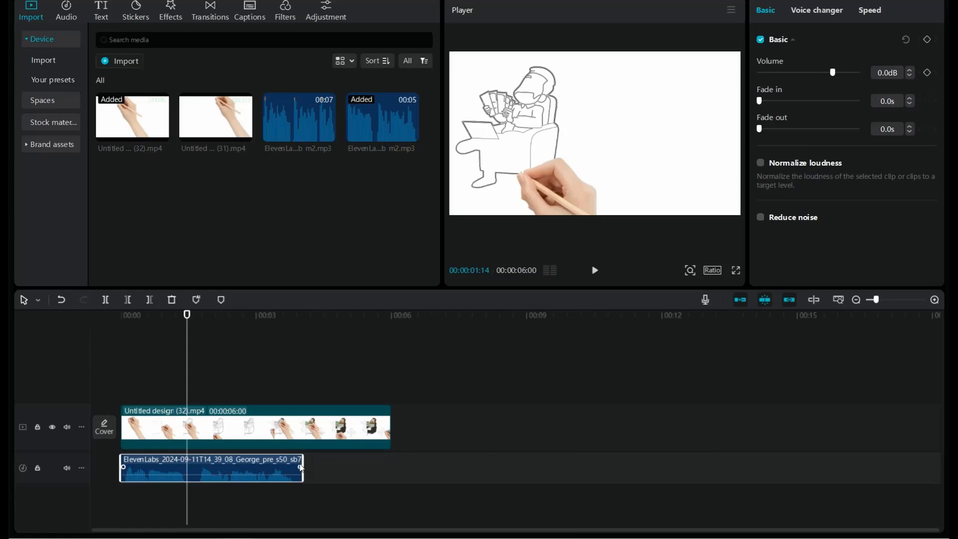
Set the speed of the Untitled design (32).mp4 clip to 1.5x to match its voiceover, and play the timeline from the start.
{"action": "left_click", "coordinate": [254, 416]}
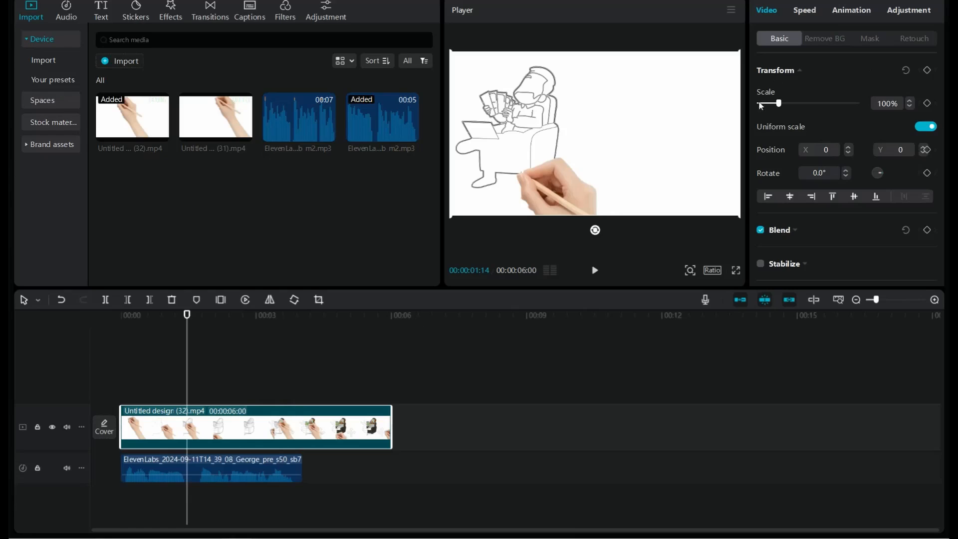
{"action": "left_click", "coordinate": [812, 11]}
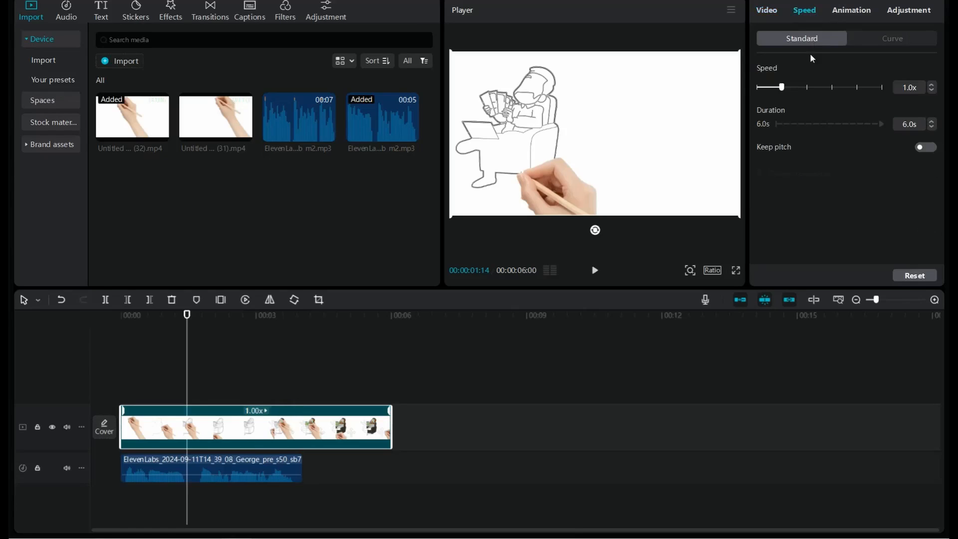
{"action": "mouse_move", "coordinate": [782, 89]}
{"action": "left_mouse_down"}
{"action": "mouse_move", "coordinate": [808, 89]}
{"action": "mouse_move", "coordinate": [795, 89]}
{"action": "left_mouse_up"}
{"action": "left_click_drag", "start_coordinate": [185, 316], "coordinate": [95, 334]}
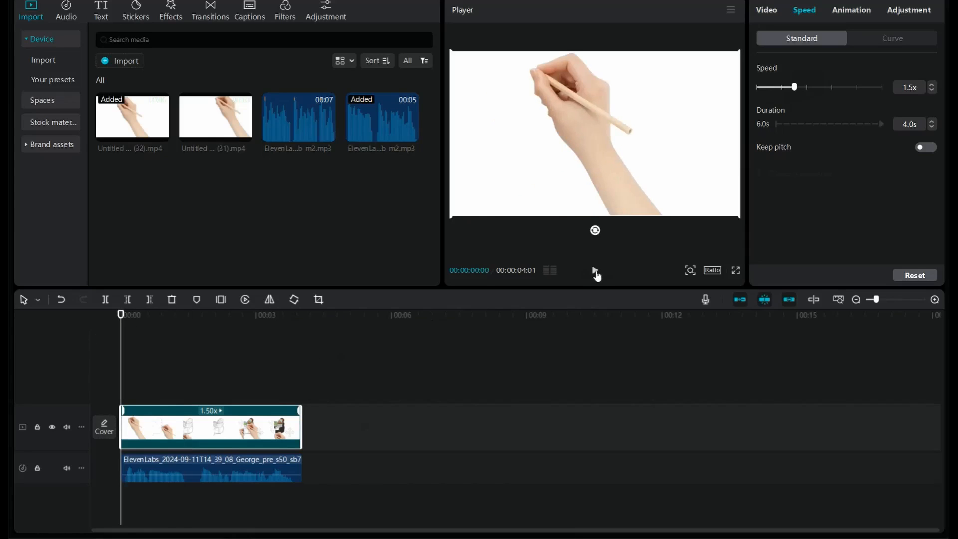
{"action": "left_click", "coordinate": [596, 272]}
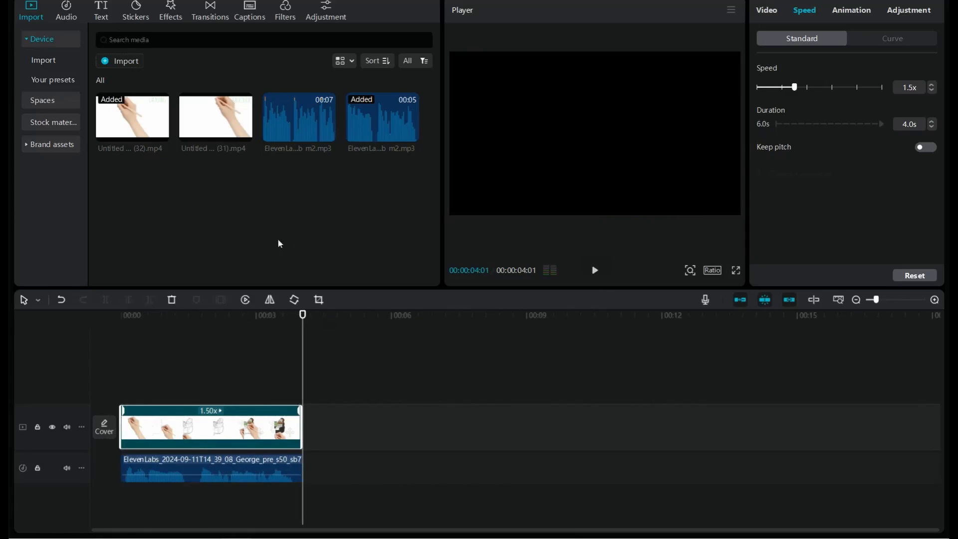
Append Untitled design (31).mp4 with the 00:07 voiceover after the first scene, and set the added video's speed to 1.5x.
{"action": "mouse_move", "coordinate": [199, 141]}
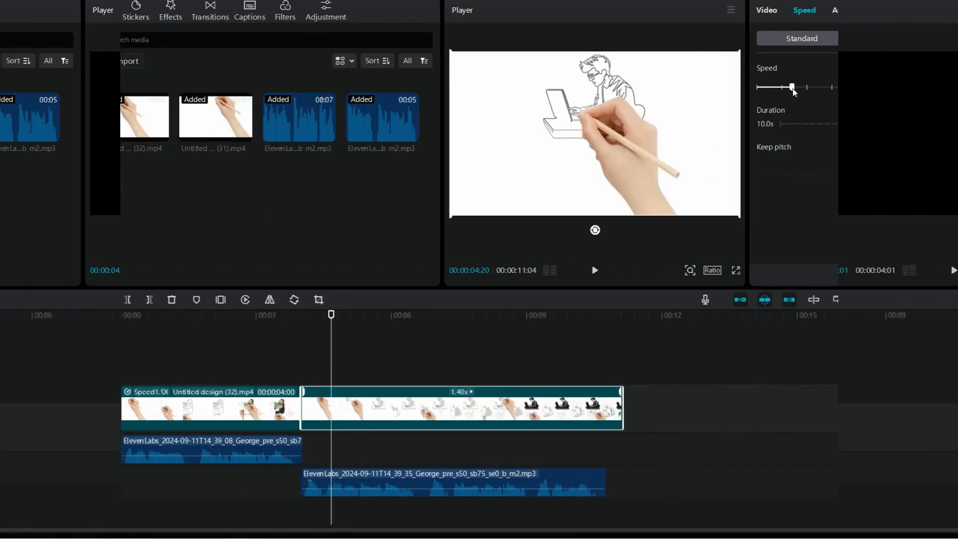
{"action": "left_click_drag", "start_coordinate": [792, 89], "coordinate": [795, 91]}
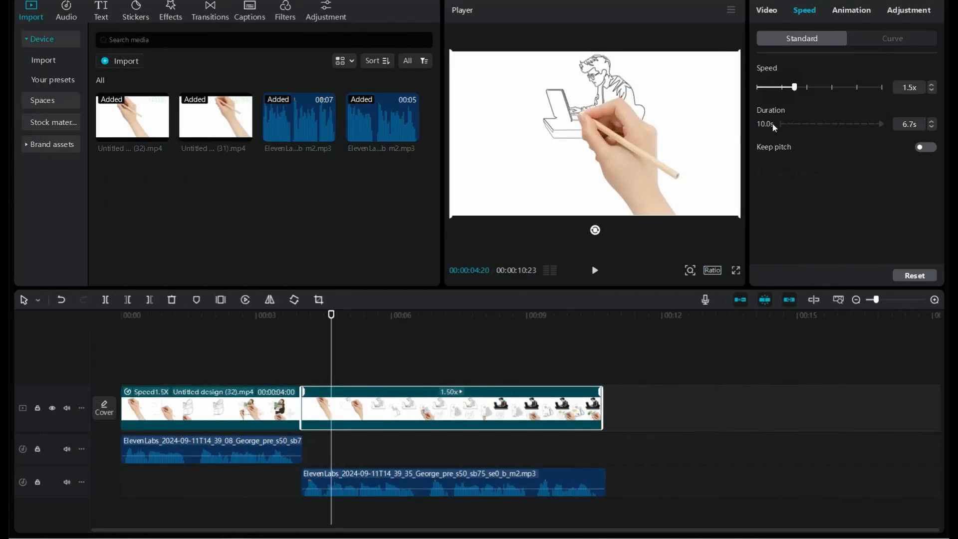
Play both scenes from the timeline's start to check the drawings against the voiceovers, and move the playhead back to 00:00:10:04.
{"action": "left_click_drag", "start_coordinate": [330, 322], "coordinate": [76, 332]}
{"action": "left_click", "coordinate": [598, 270]}
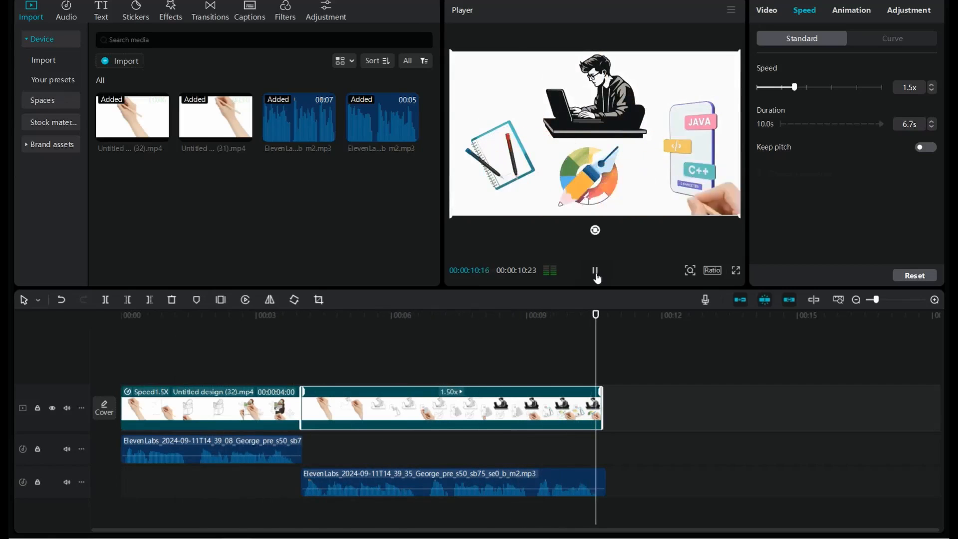
{"action": "left_click_drag", "start_coordinate": [606, 321], "coordinate": [578, 324]}
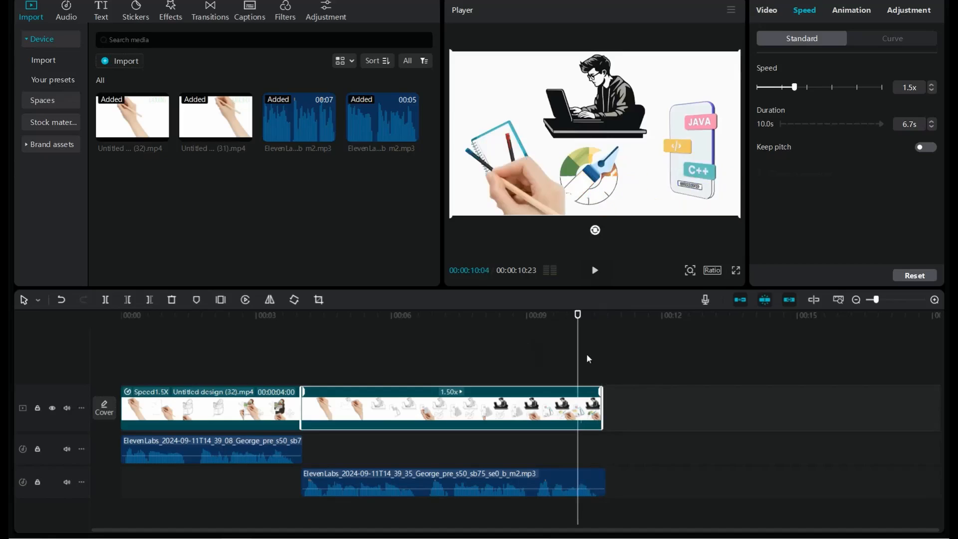